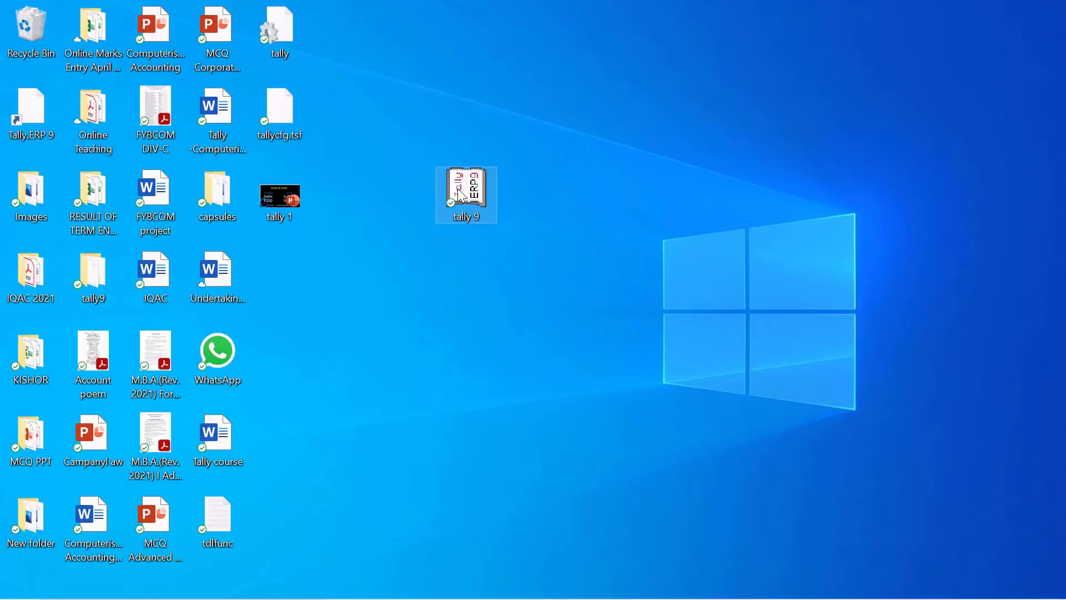
# Launch Tally.ERP 9 from the 'tally 9' desktop shortcut.
pyautogui.moveTo(458, 190)
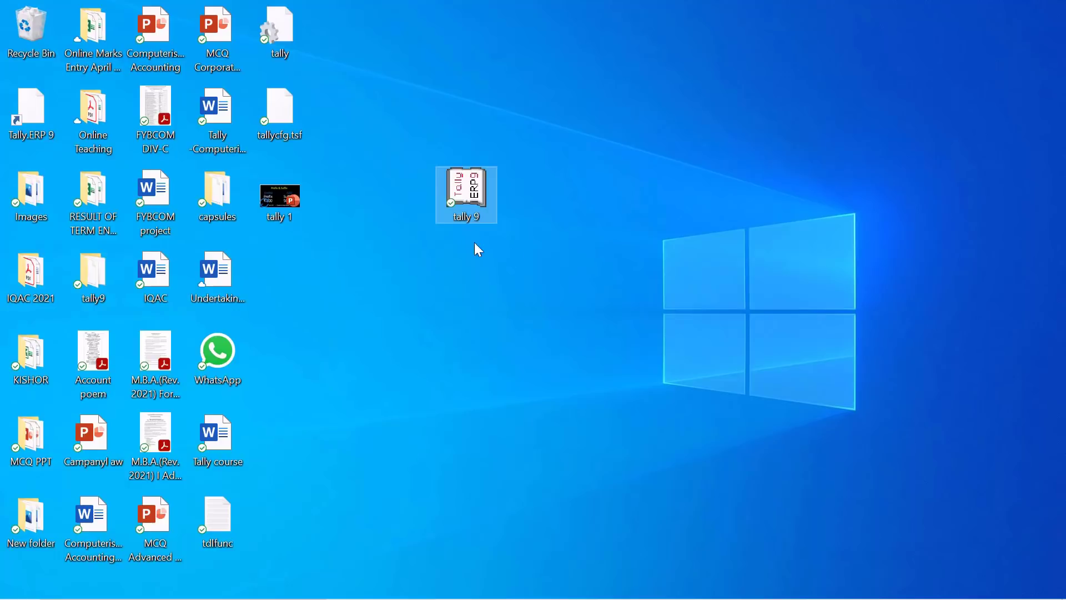
pyautogui.doubleClick(466, 189)
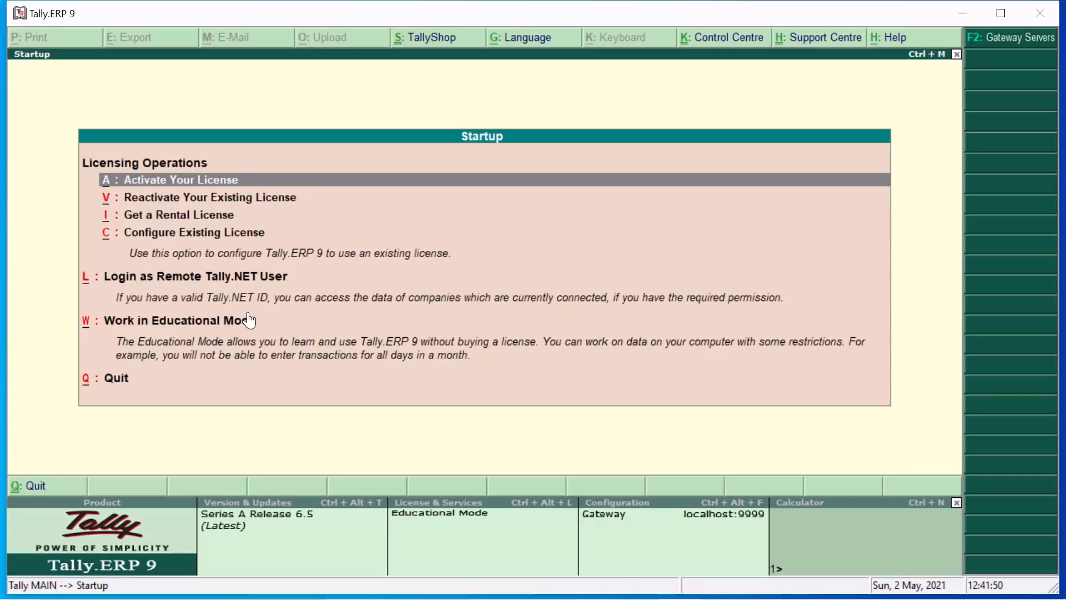
# Move the startup list selection to the Work in Educational Mode option.
pyautogui.press('Down')
pyautogui.press('Down')
pyautogui.press('Down')
pyautogui.press('Down')
pyautogui.press('Down')
pyautogui.press('Down')
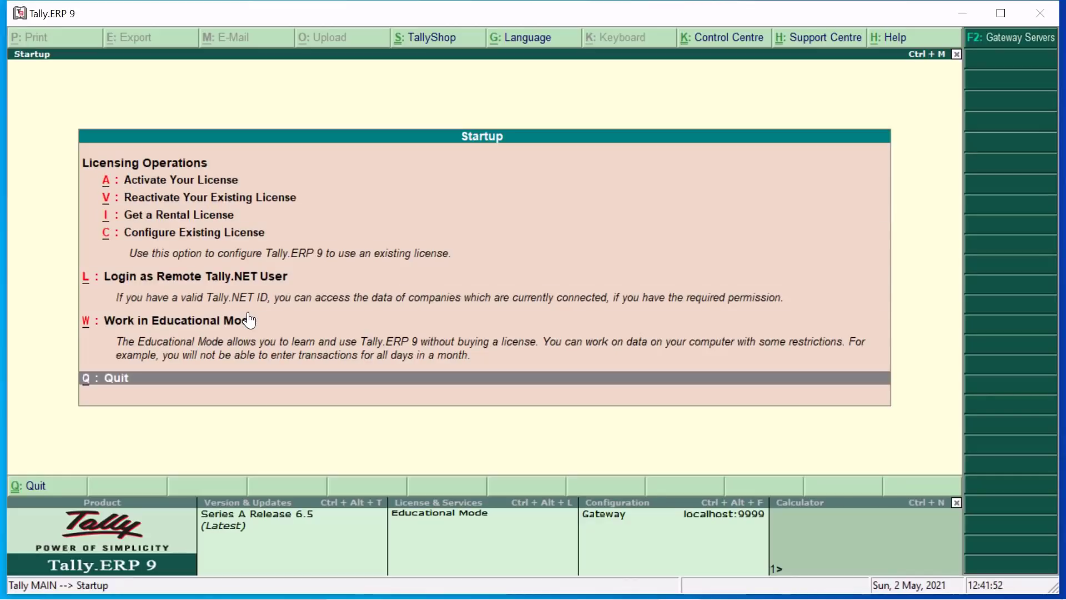
pyautogui.press('Up')
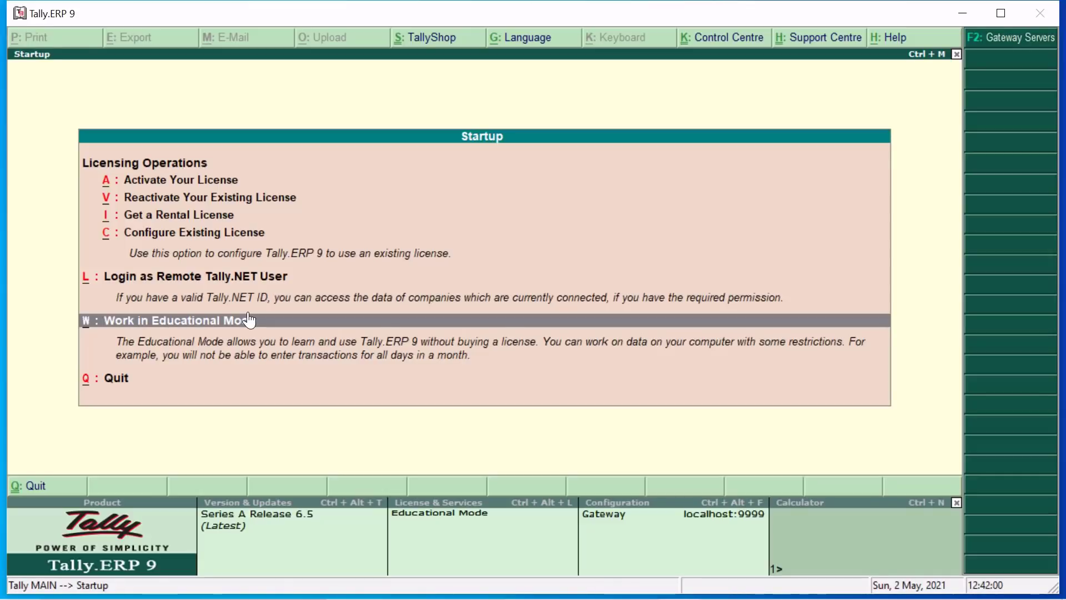
# Choose 'W: Work in Educational Mode' to reach the Gateway of Tally.
pyautogui.click(249, 320)
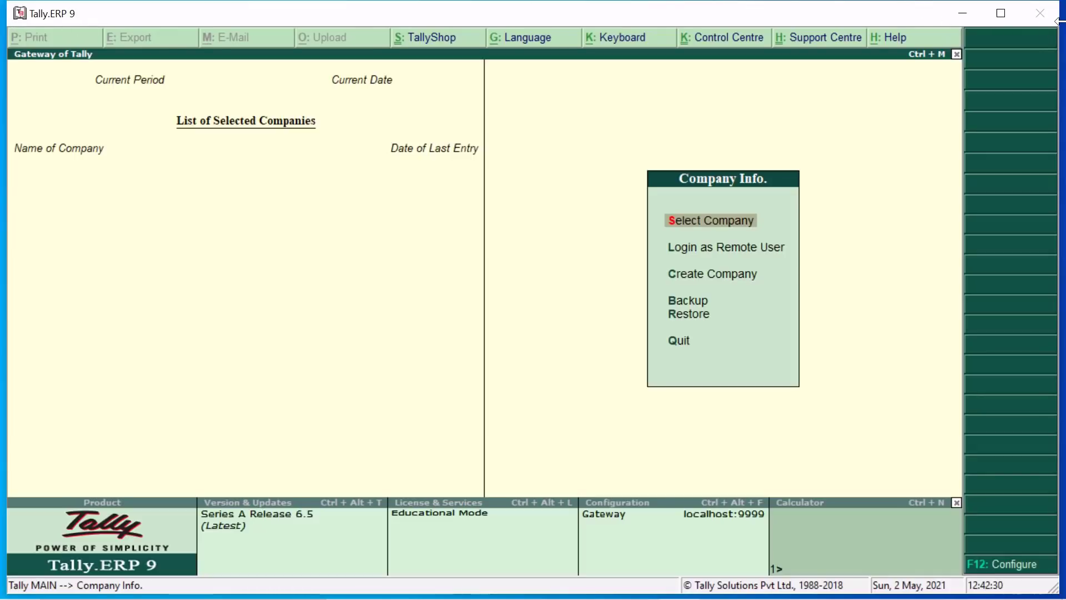
# Maximize the Tally.ERP 9 window and move through the Company Info options.
pyautogui.click(1002, 13)
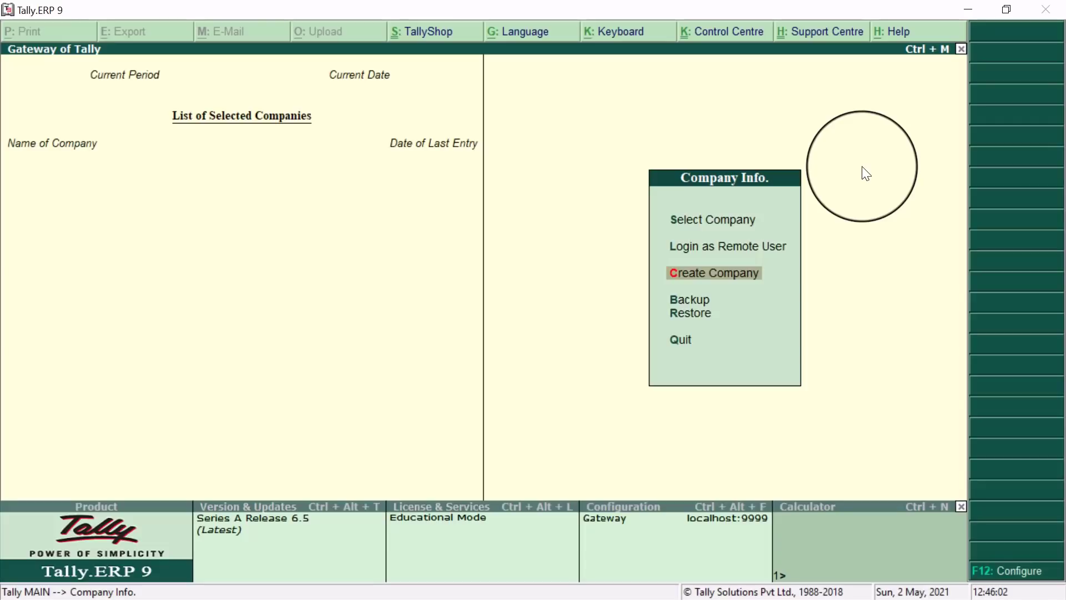
pyautogui.press('Up')
pyautogui.press('Up')
# Select Create Company in the Company Info menu to open the Company Creation form.
pyautogui.press('Down')
pyautogui.press('Down')
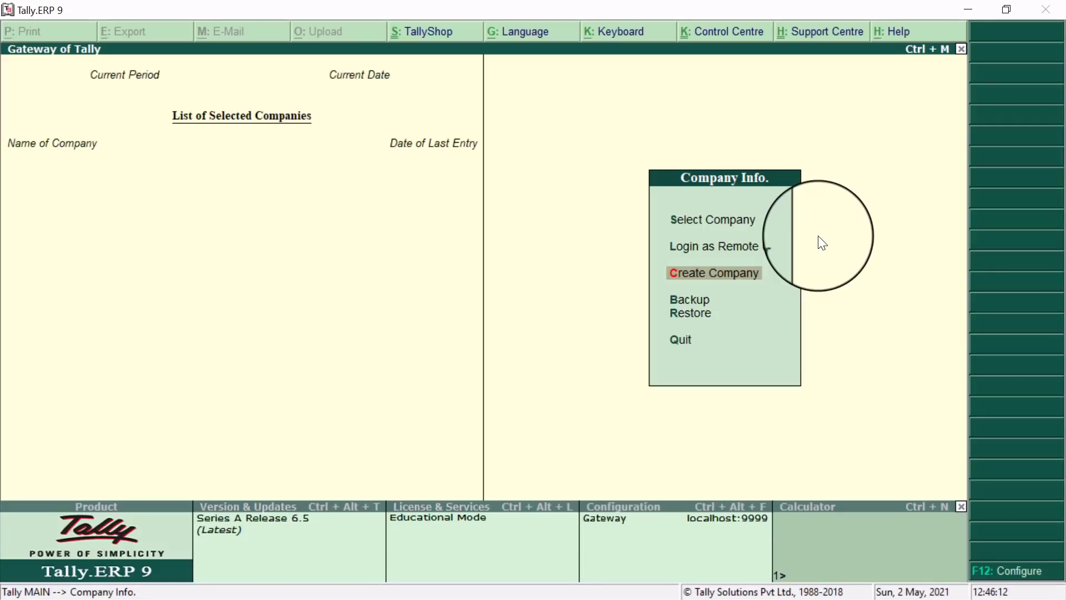
pyautogui.press('Up')
pyautogui.press('Down')
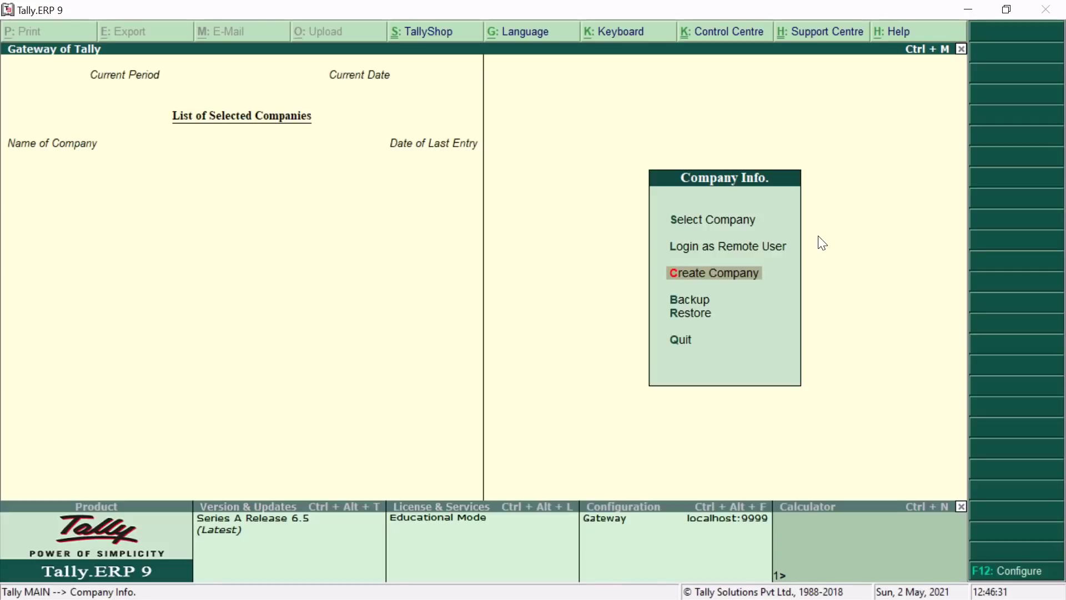
pyautogui.press('Return')
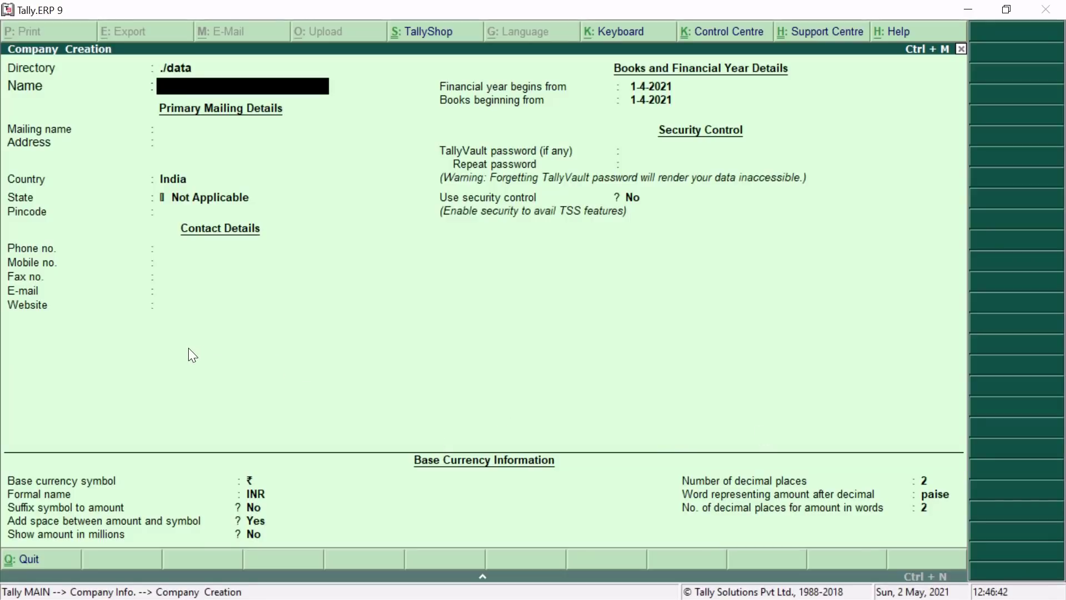
pyautogui.press('Up')
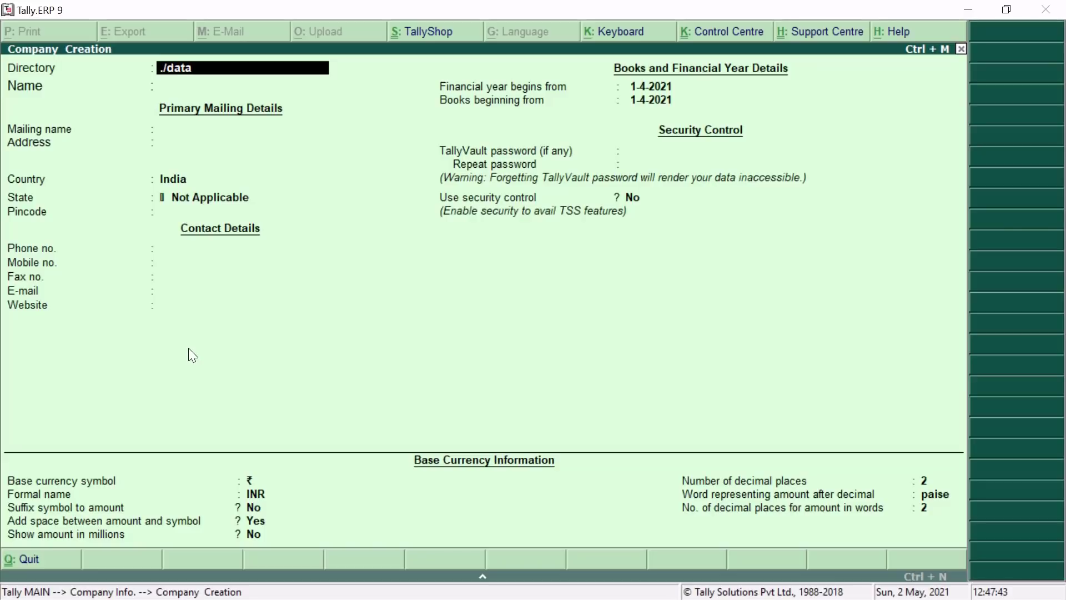
# Replace the ./data directory with D:\TALLY\DATA\2020-21 and move to the Name field.
pyautogui.press('BackSpace')
pyautogui.write('D:\\TALLY\\')
pyautogui.write('DATA')
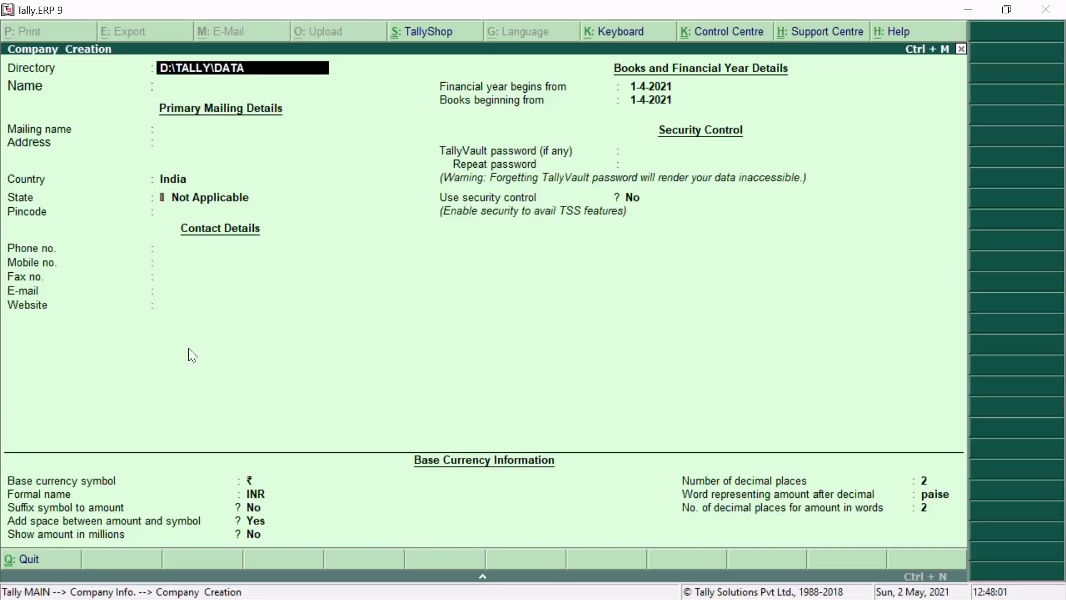
pyautogui.write('\\2020-21')
pyautogui.press('Return')
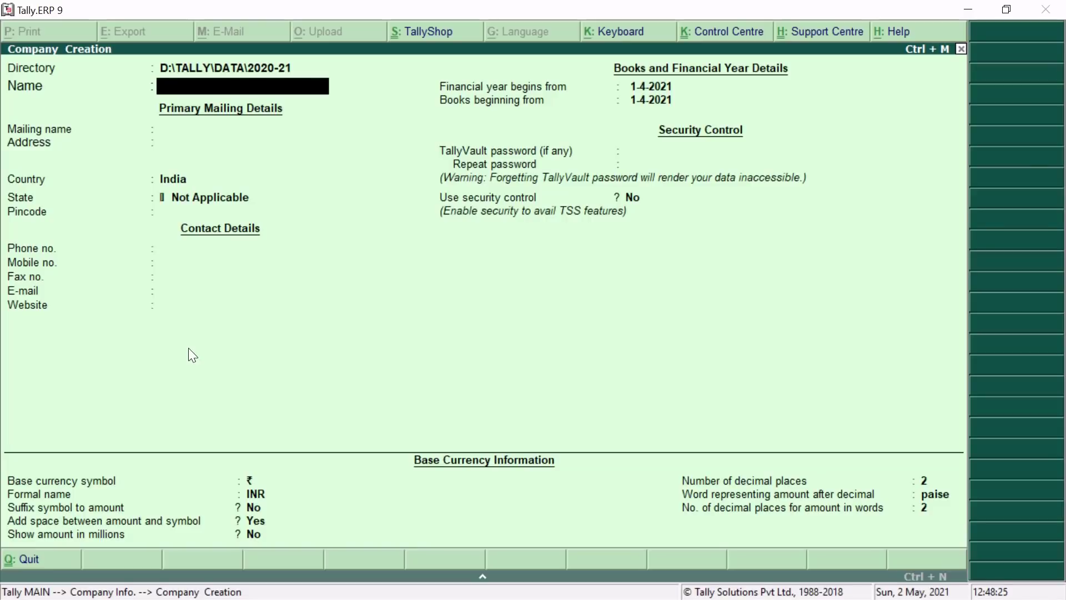
# Type 'Tata Motors Ltd.' as the company name, fixing the caps-lock typo.
pyautogui.write('TA')
pyautogui.press('BackSpace')
pyautogui.press('capslock')
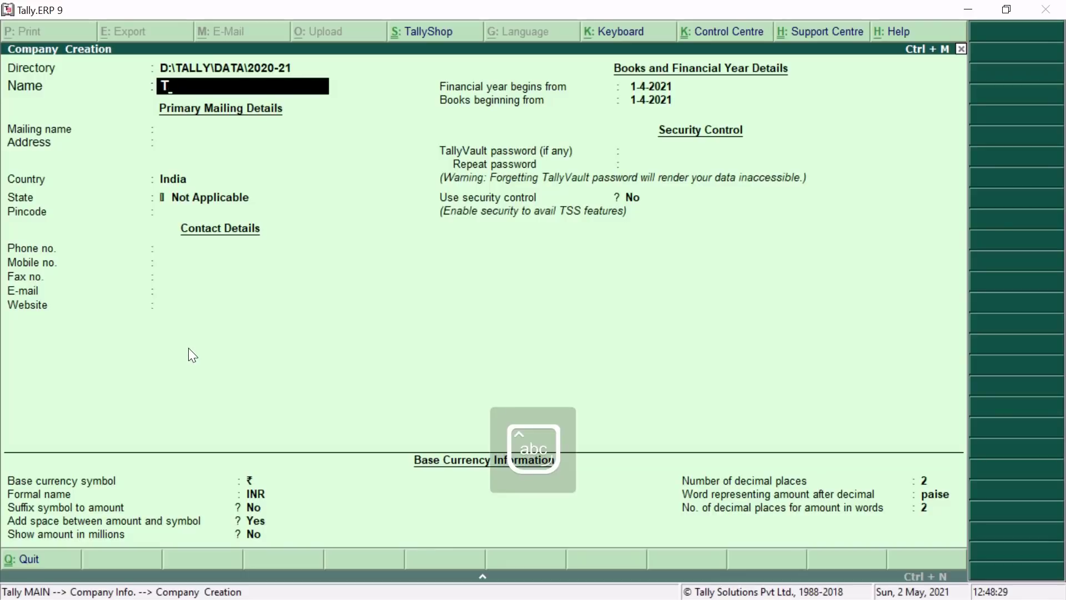
pyautogui.write('ata')
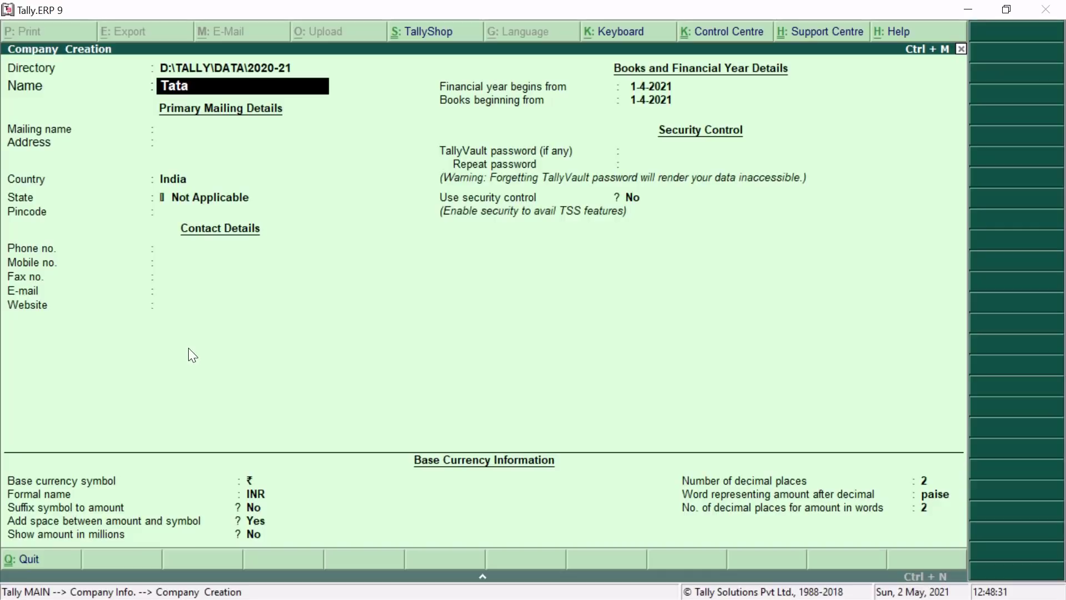
pyautogui.write(' motors Ltd.')
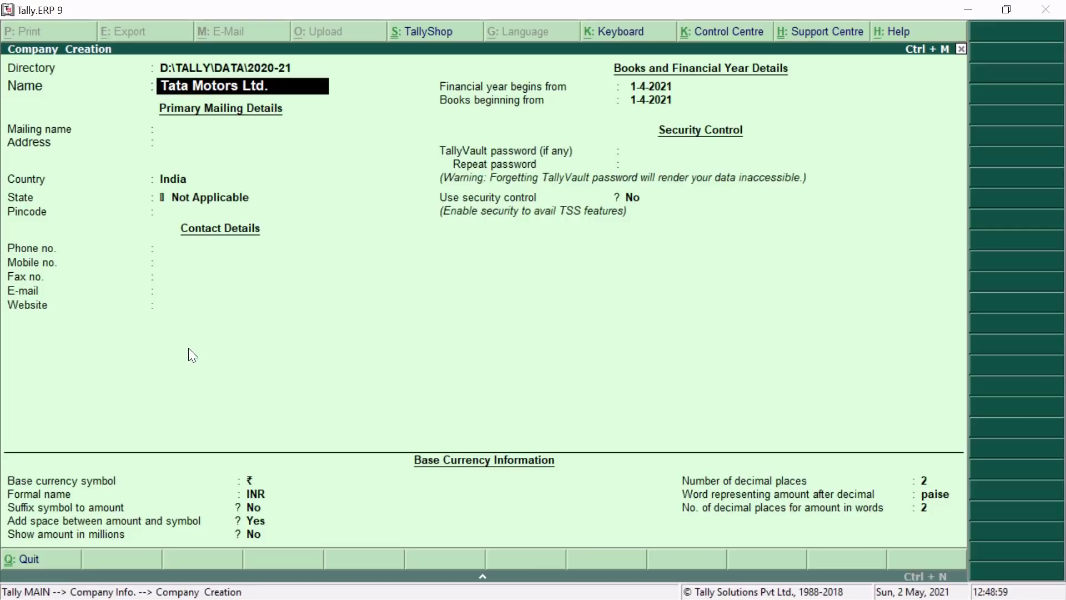
# Confirm the name and accept 'Tata Motors Ltd.' as the mailing name.
pyautogui.press('Return')
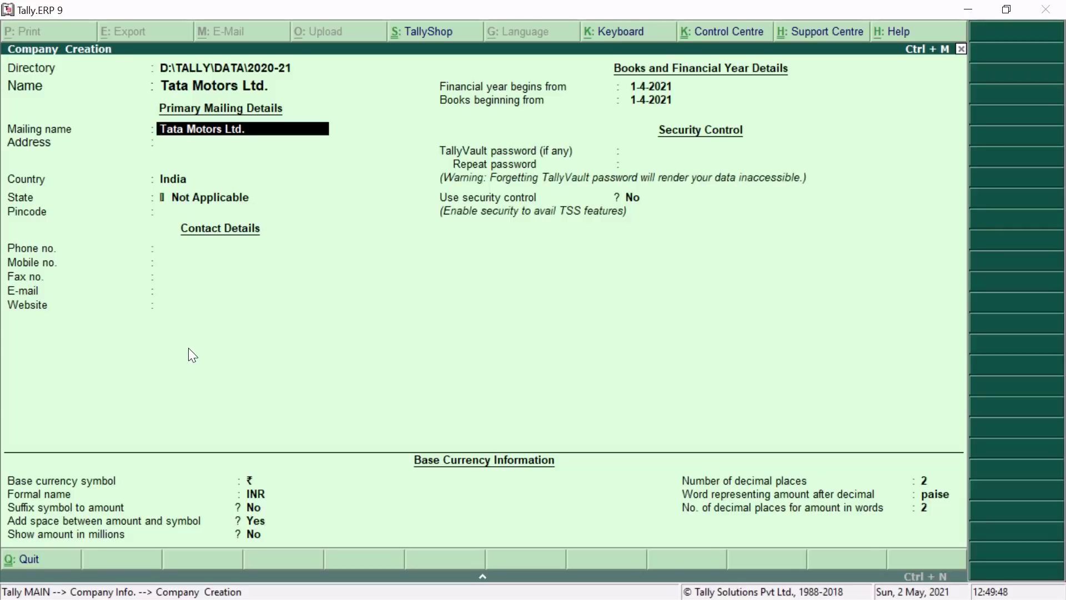
pyautogui.press('Return')
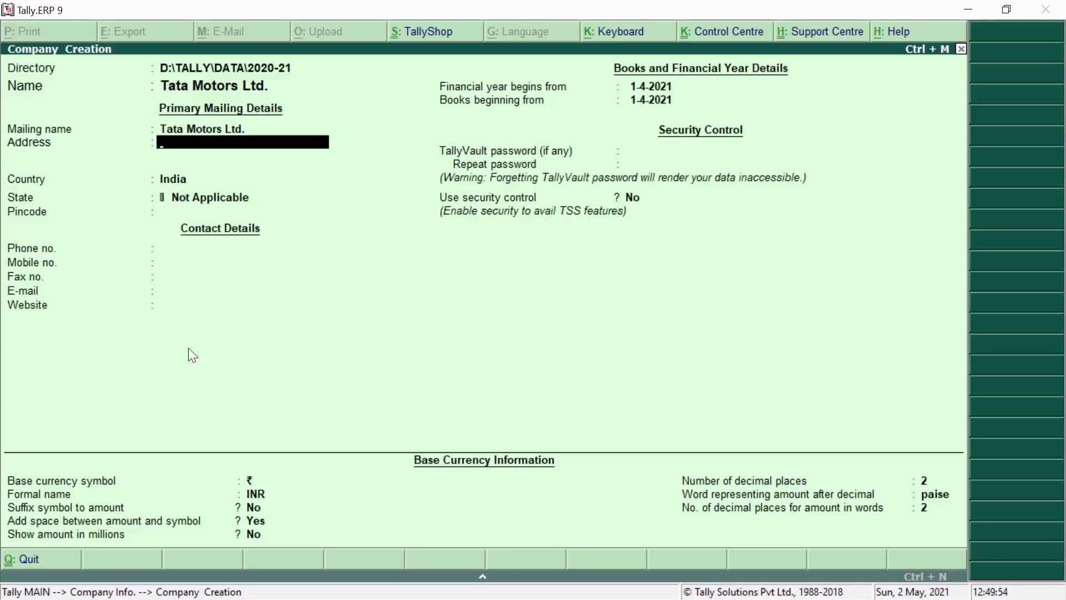
# Enter the company's two-line mailing address.
pyautogui.write('M')
pyautogui.write('i')
pyautogui.write('I.D.C.')
pyautogui.write(',')
pyautogui.write(' Pim')
pyautogui.write('pr')
pyautogui.write('i,')
pyautogui.press('Return')
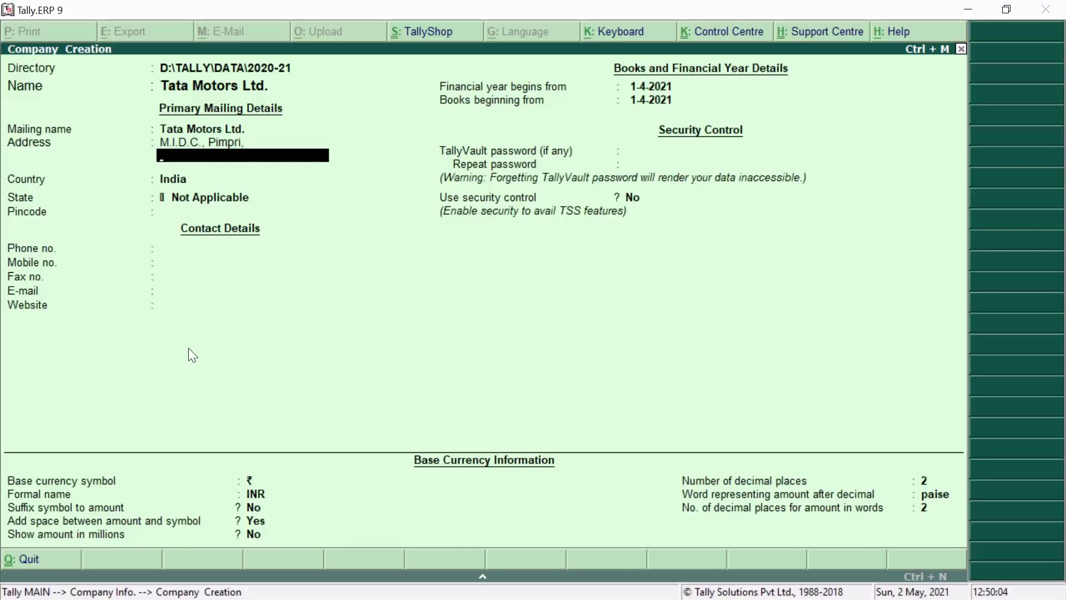
pyautogui.write('Pune')
pyautogui.press('Return')
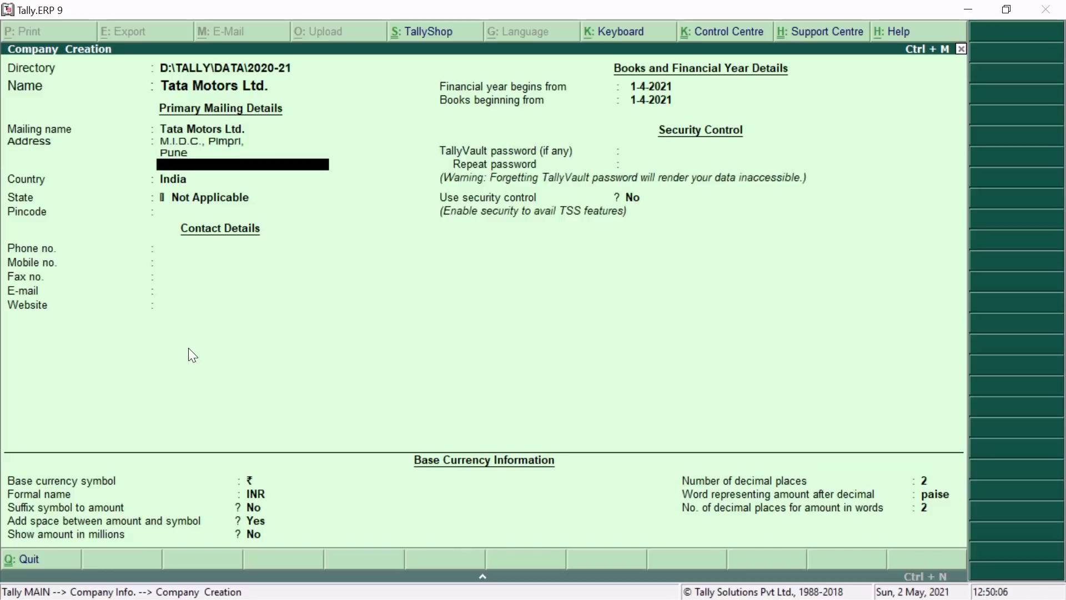
pyautogui.press('Return')
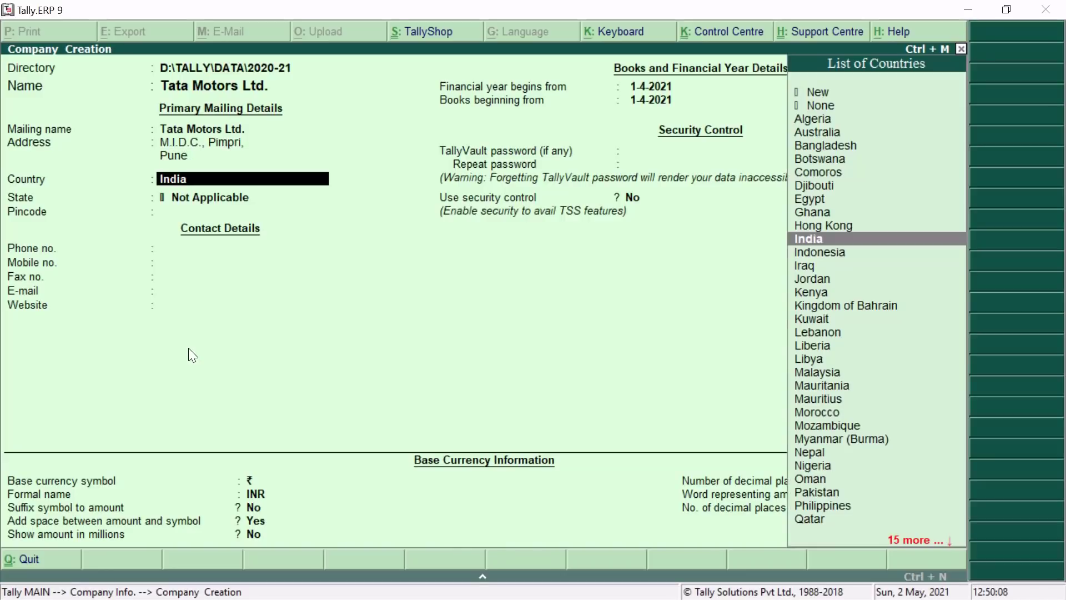
# Keep India as the country and set the state to Maharashtra.
pyautogui.press('Return')
pyautogui.press('BackSpace')
pyautogui.press('Return')
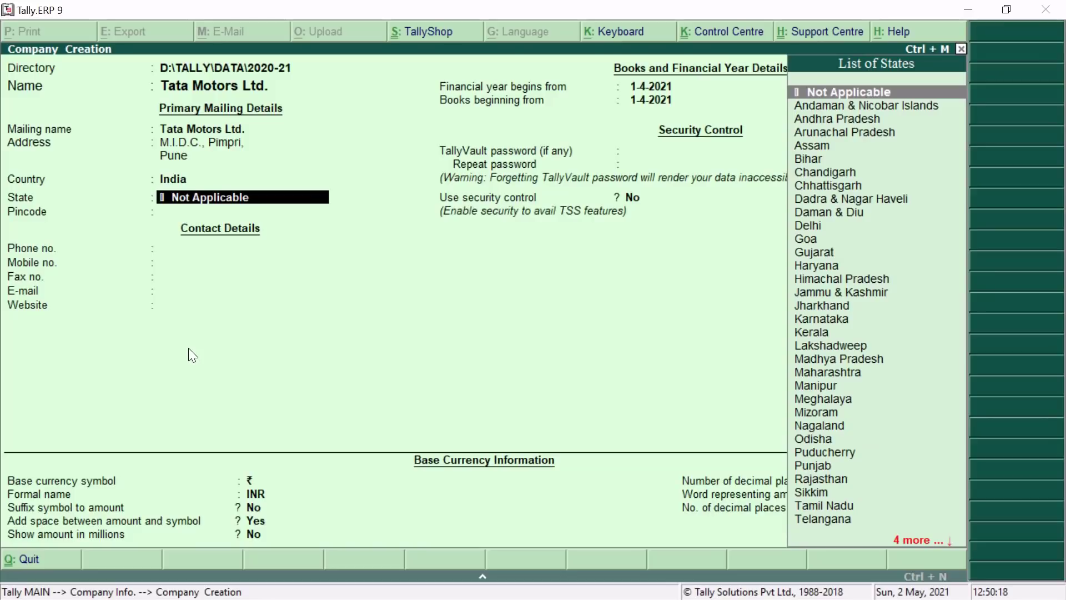
pyautogui.write('Mah')
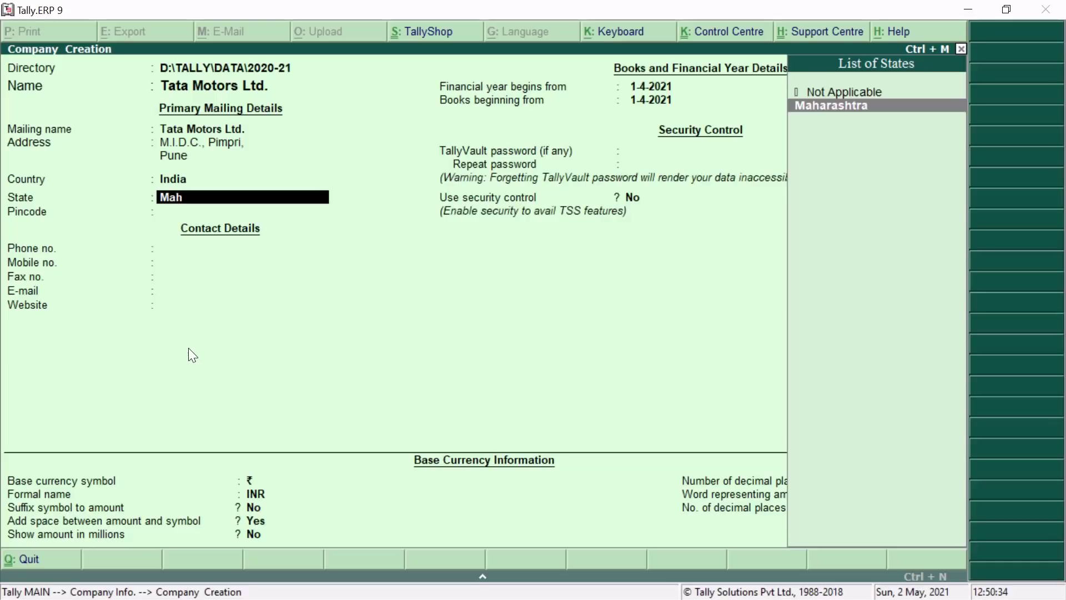
pyautogui.press('Return')
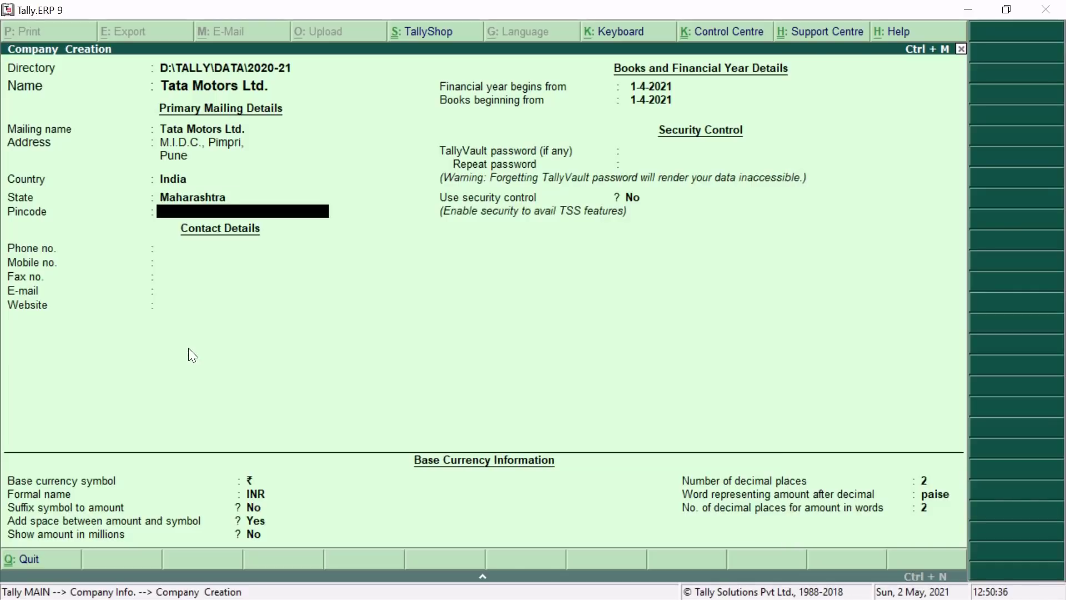
# Enter the company's pincode, phone number and mobile number.
pyautogui.write('411564')
pyautogui.press('Return')
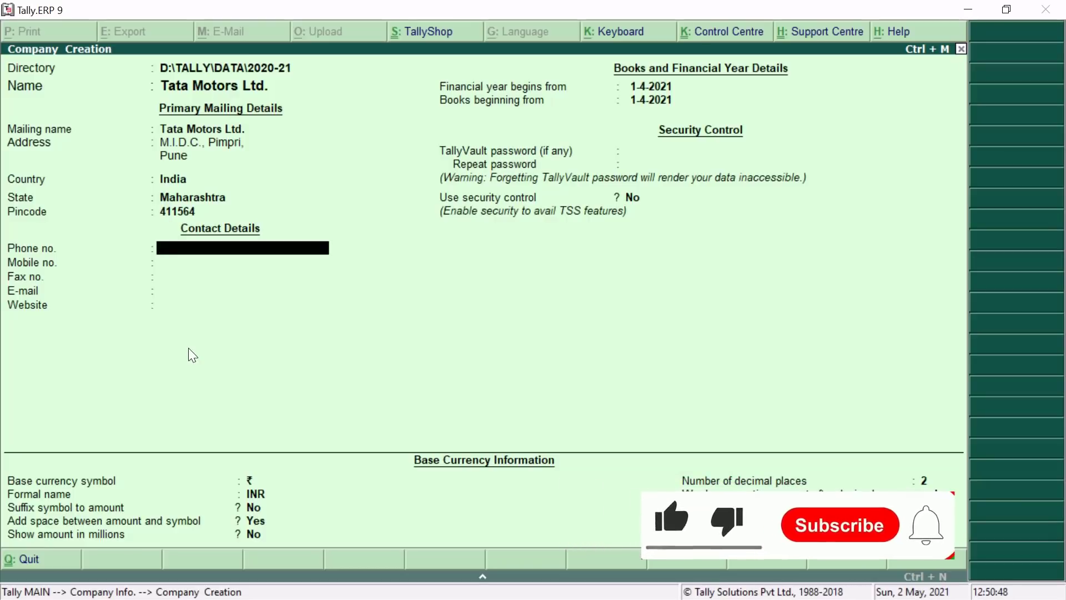
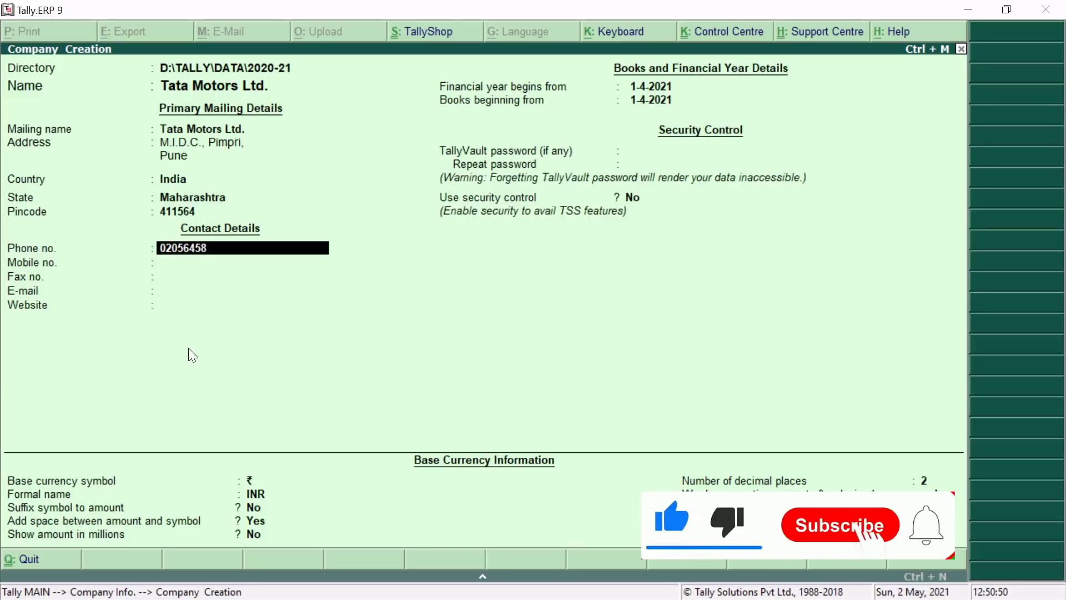
pyautogui.press('Return')
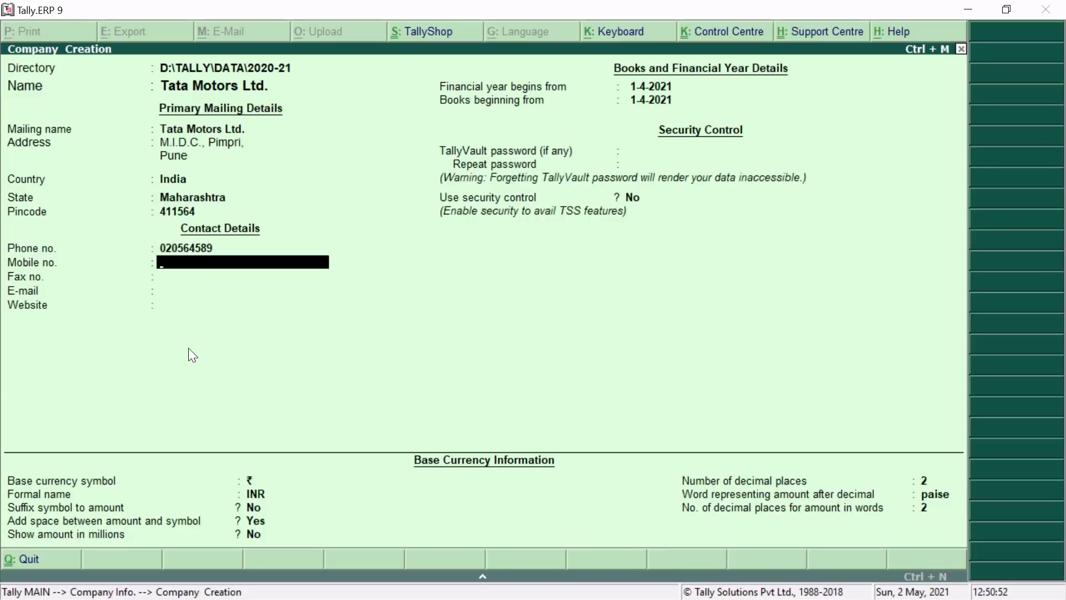
pyautogui.write('0')
pyautogui.press('Return')
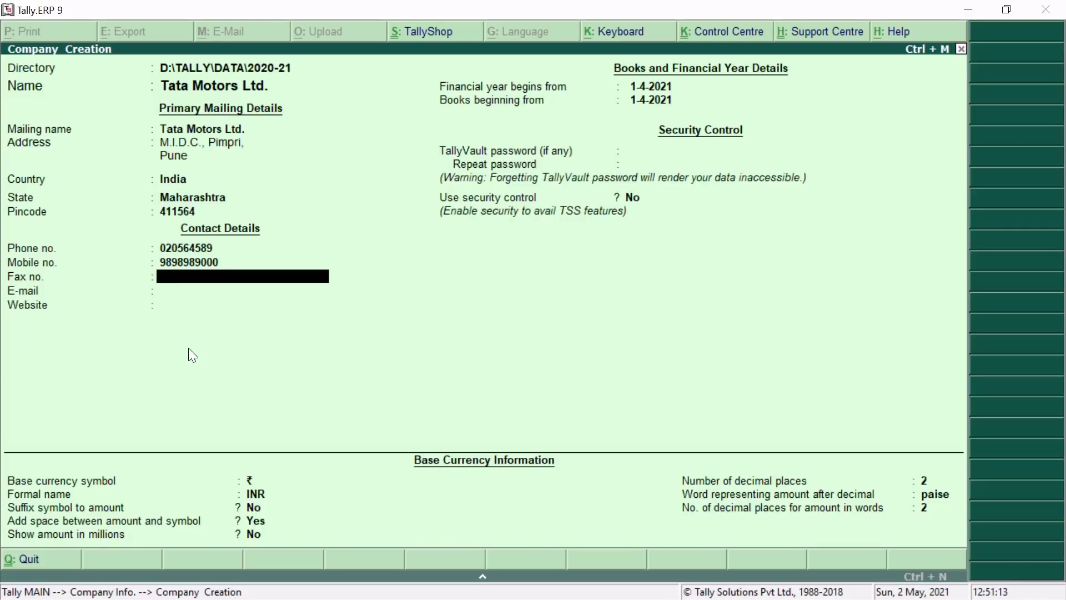
pyautogui.press('Return')
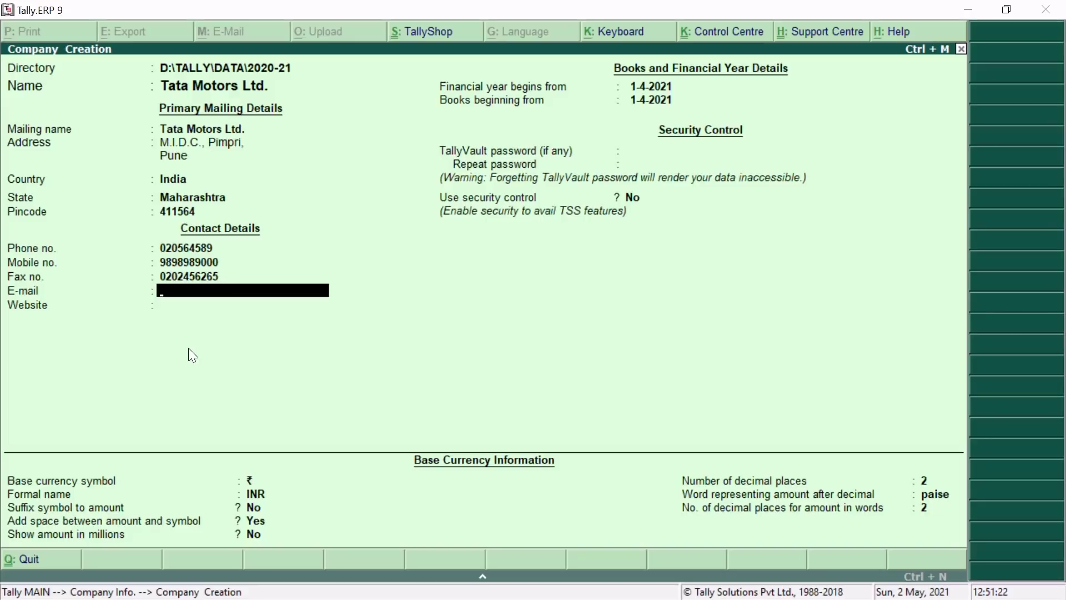
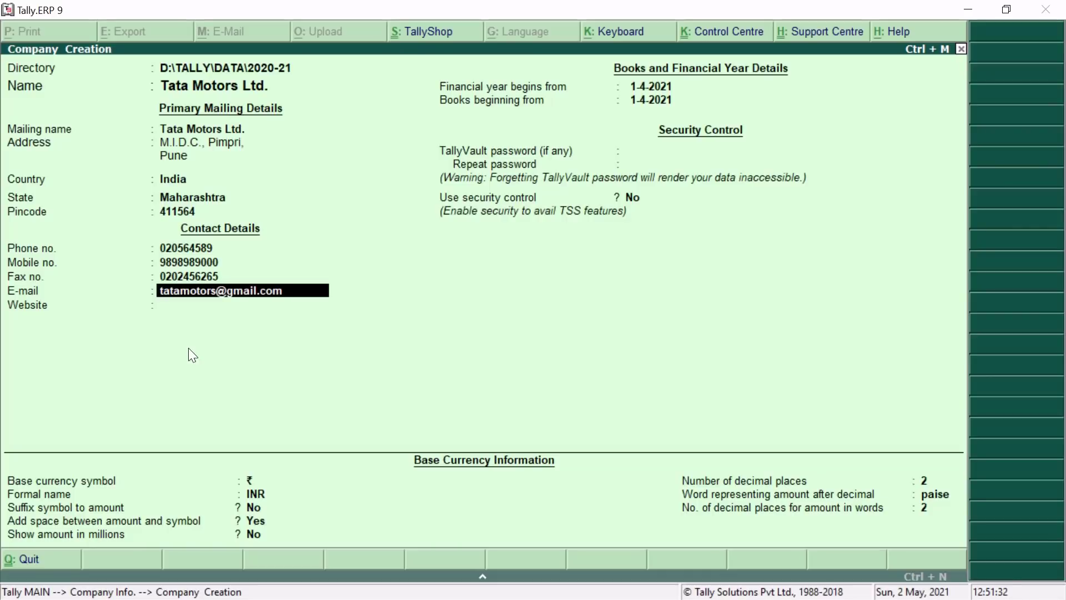
pyautogui.press('Return')
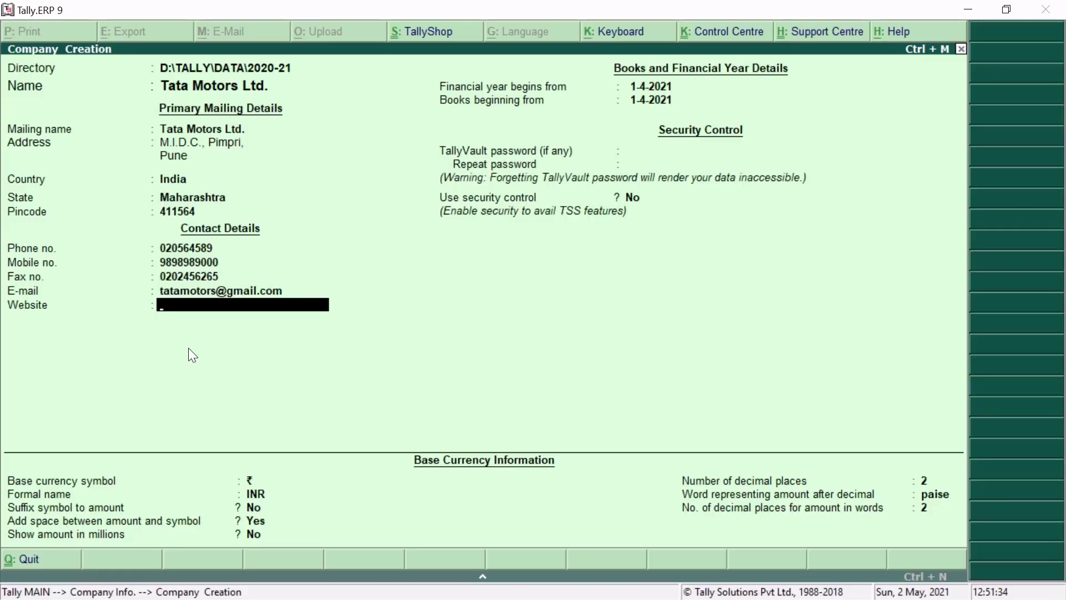
pyautogui.write('www.tatamotors')
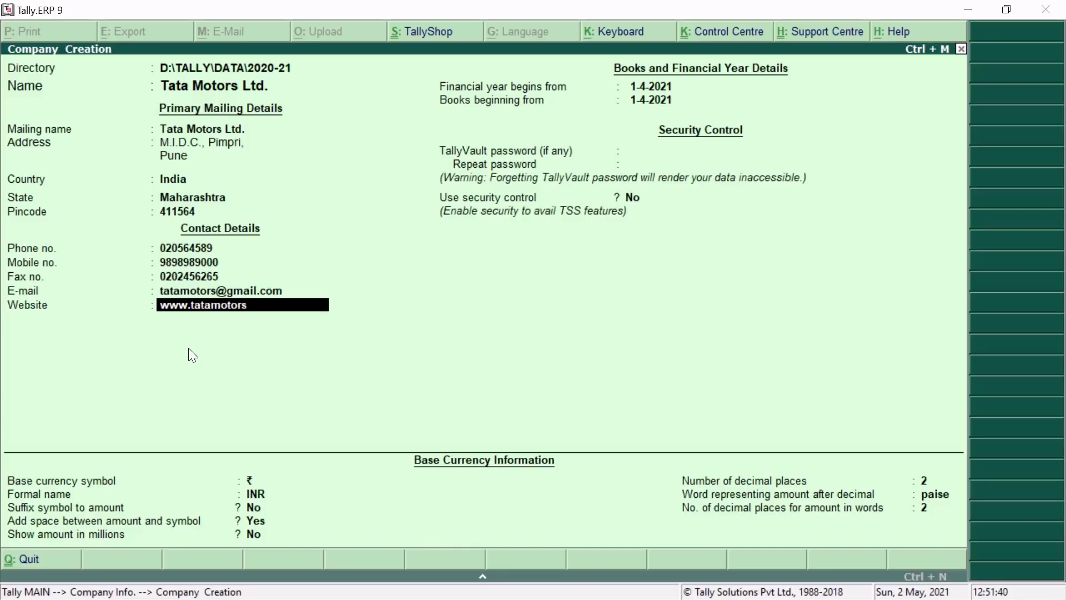
pyautogui.write('.com')
pyautogui.press('Return')
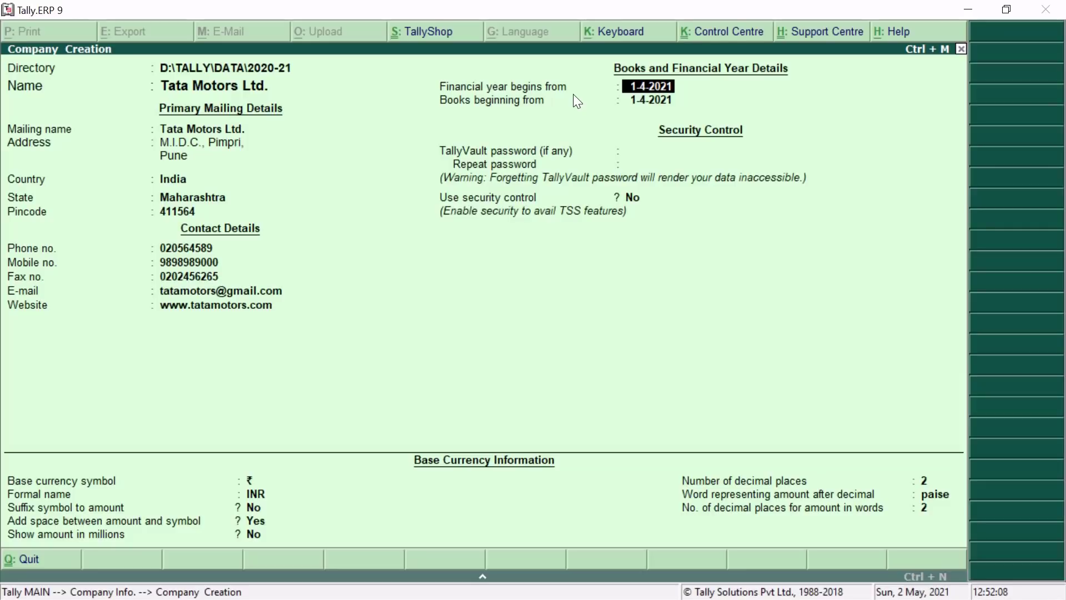
pyautogui.press('Return')
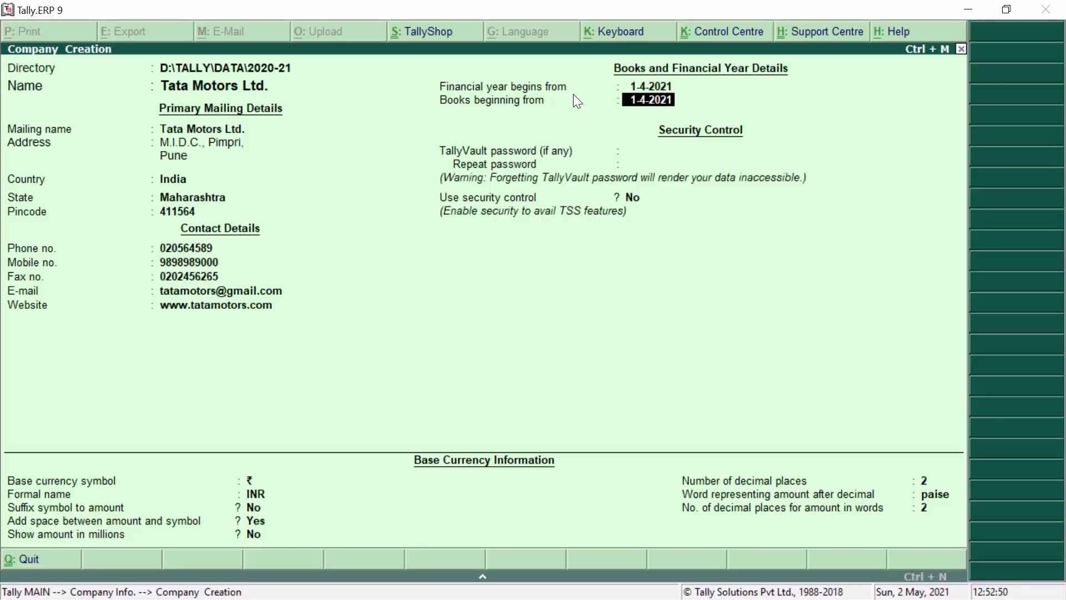
pyautogui.write('2-5-2020')
pyautogui.press('BackSpace')
pyautogui.write('1')
pyautogui.press('Return')
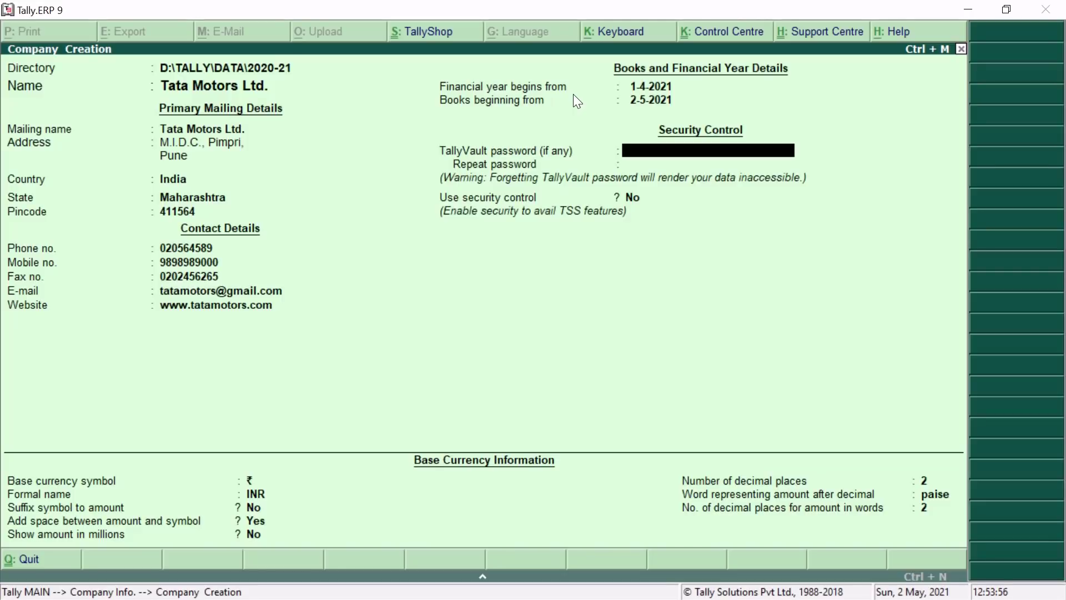
# Enter a trial TallyVault password, then erase it so no vault password is set.
pyautogui.write('**')
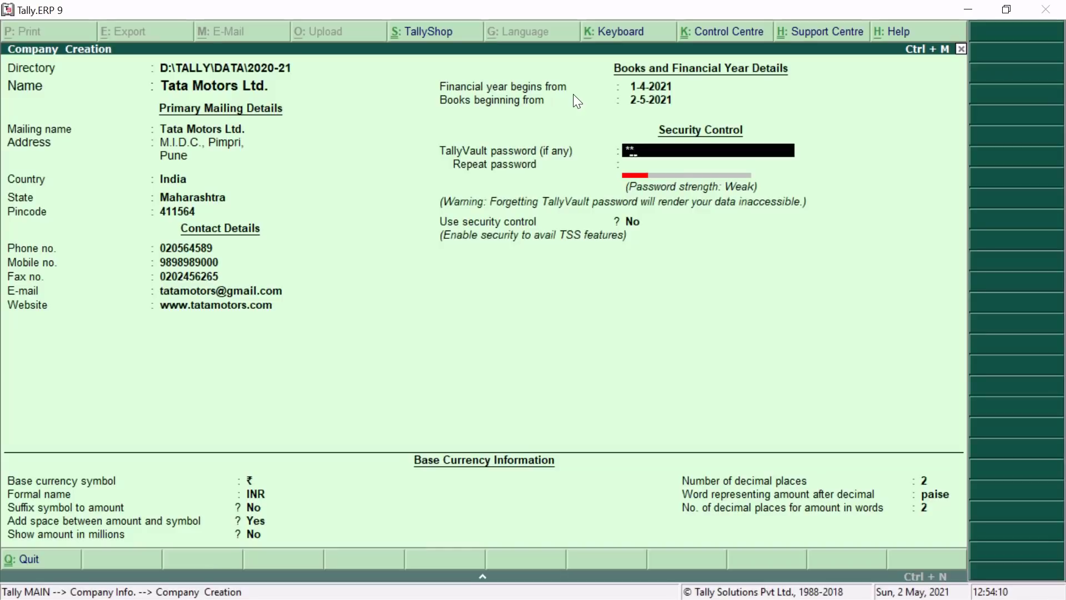
pyautogui.press('BackSpace')
pyautogui.press('BackSpace')
pyautogui.press('BackSpace')
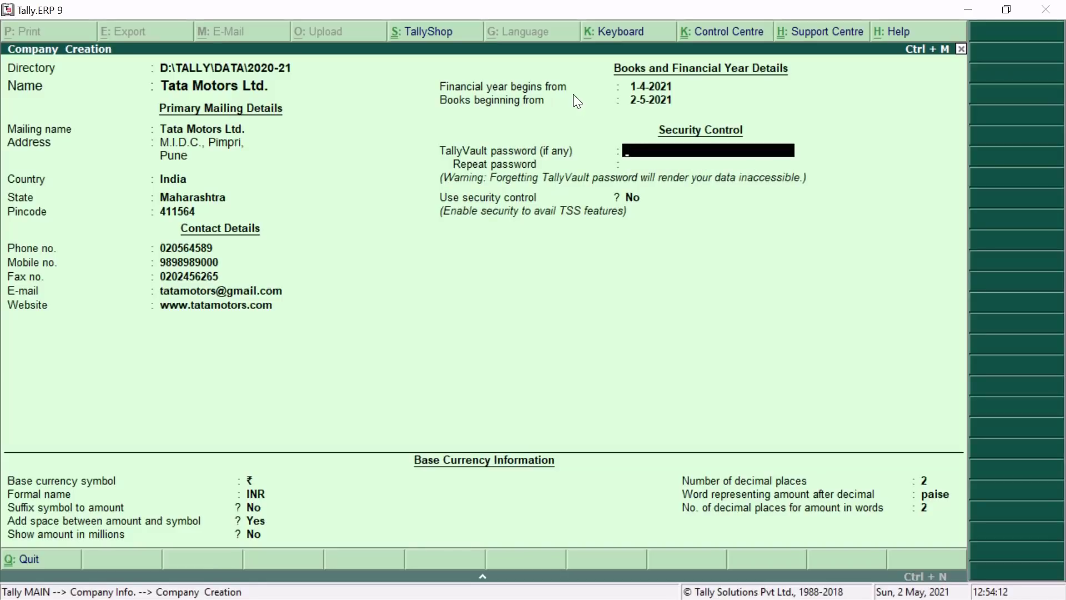
pyautogui.press('Return')
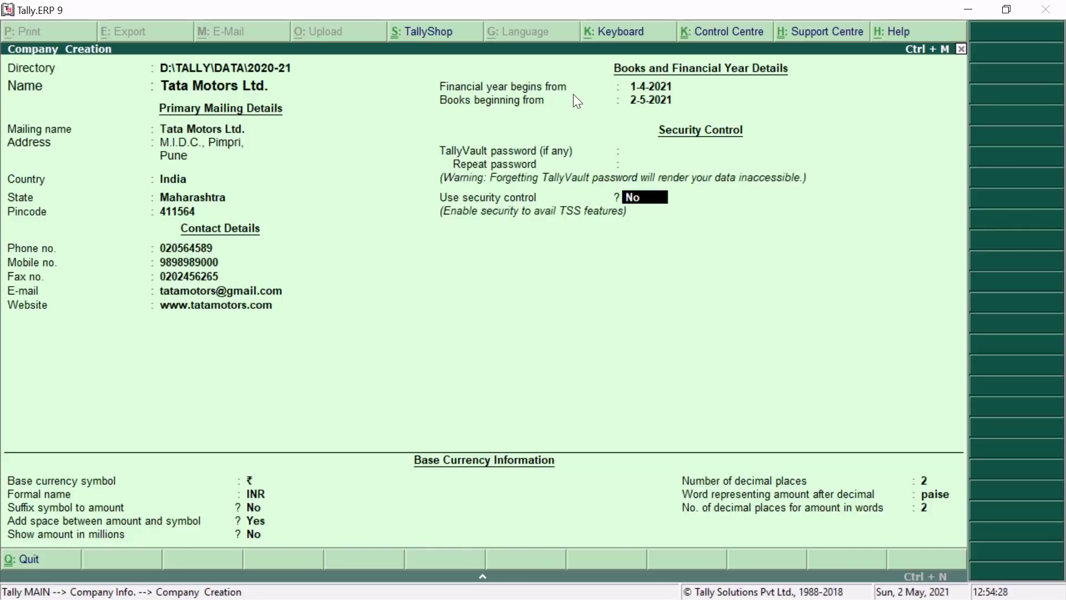
# Accept No for Use security control and move on to the base currency fields.
pyautogui.press('Return')
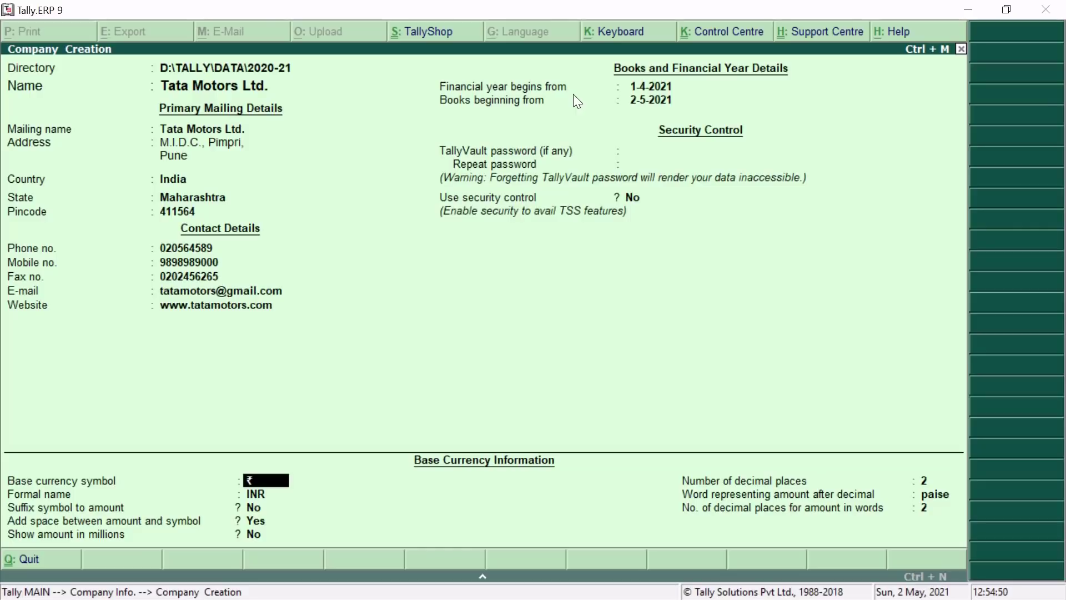
# Set the base currency formal name to 'Indian Rupees' and type $ as the symbol.
pyautogui.press('Return')
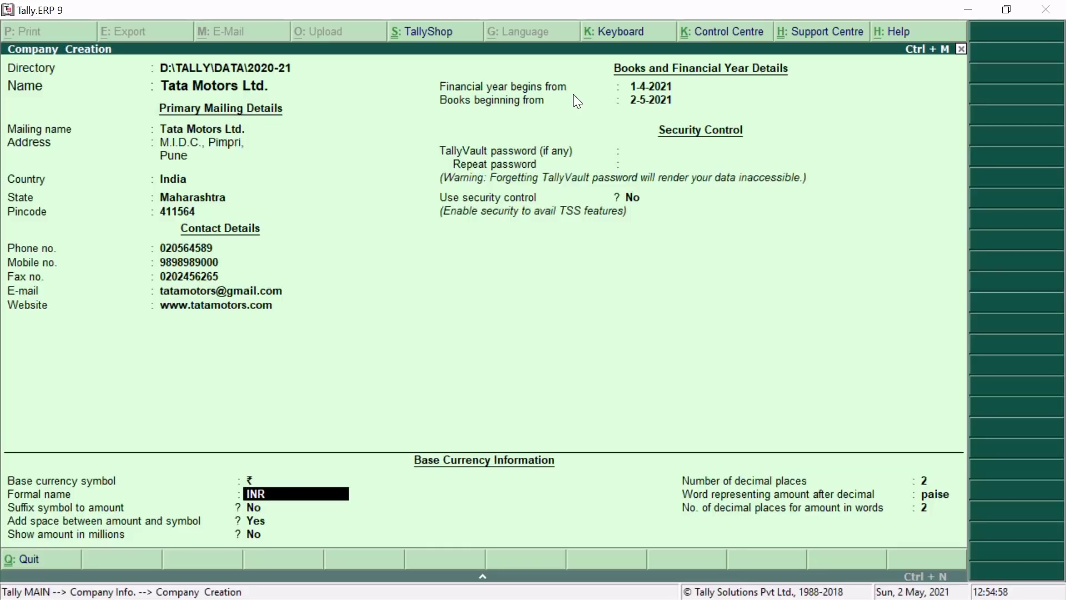
pyautogui.write('Indian Rupees')
pyautogui.press('Return')
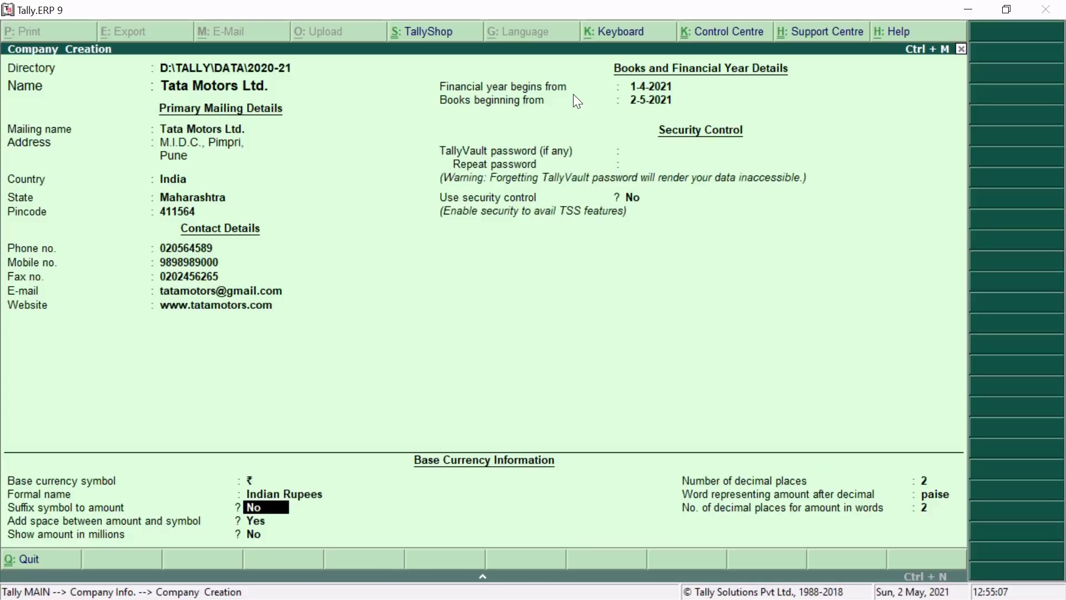
pyautogui.press('Up')
pyautogui.press('Up')
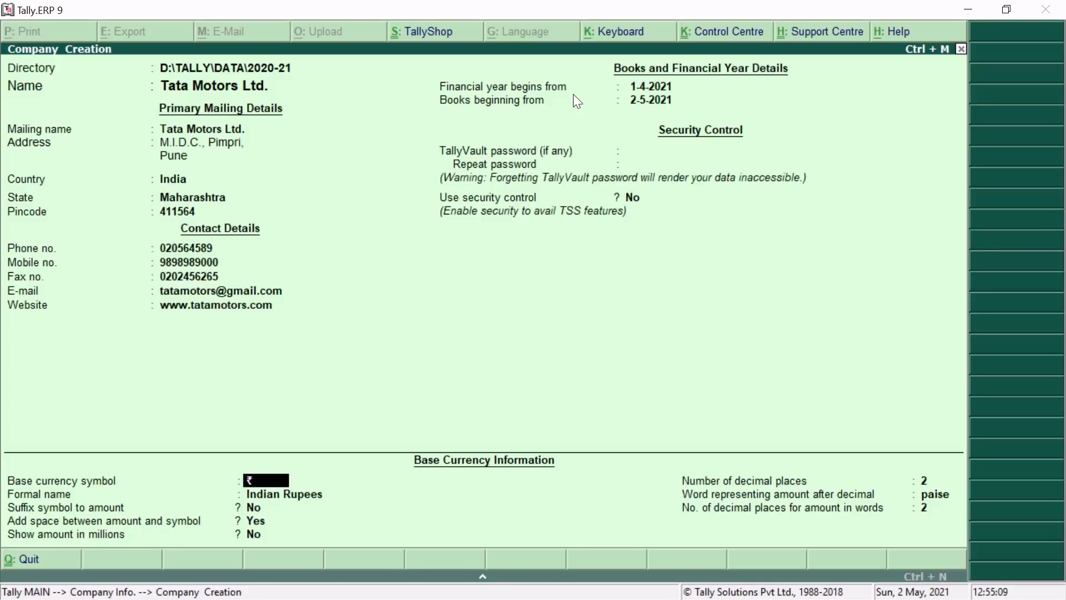
pyautogui.write('$')
# Replace the $ symbol with ₹ and correct the formal name from IRN to INR.
pyautogui.press('BackSpace')
pyautogui.hotkey('ctrl', '4')
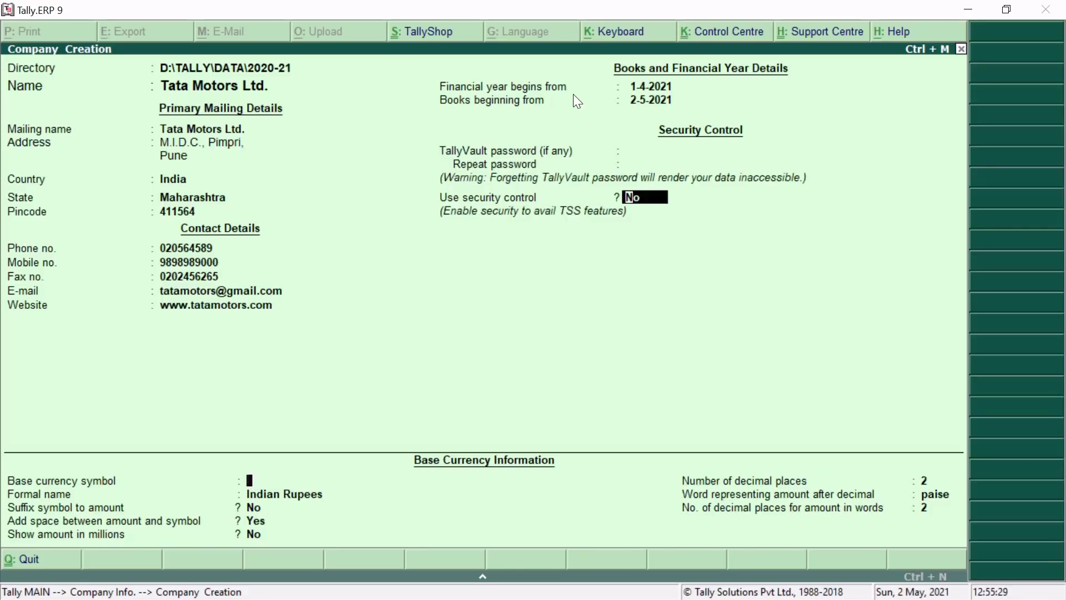
pyautogui.press('Return')
pyautogui.press('Return')
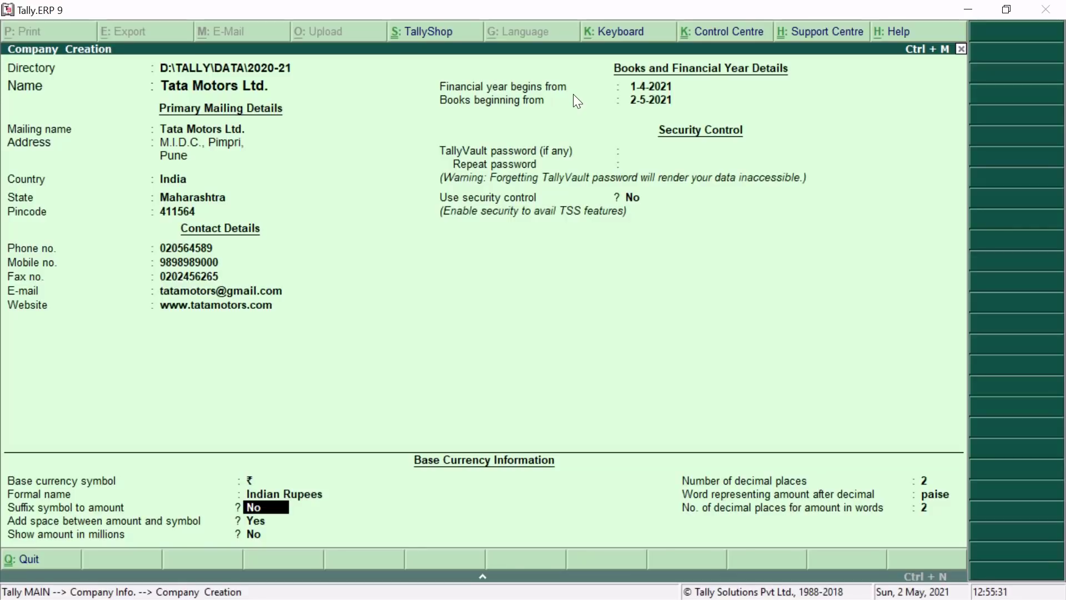
pyautogui.press('Up')
pyautogui.write('IRN')
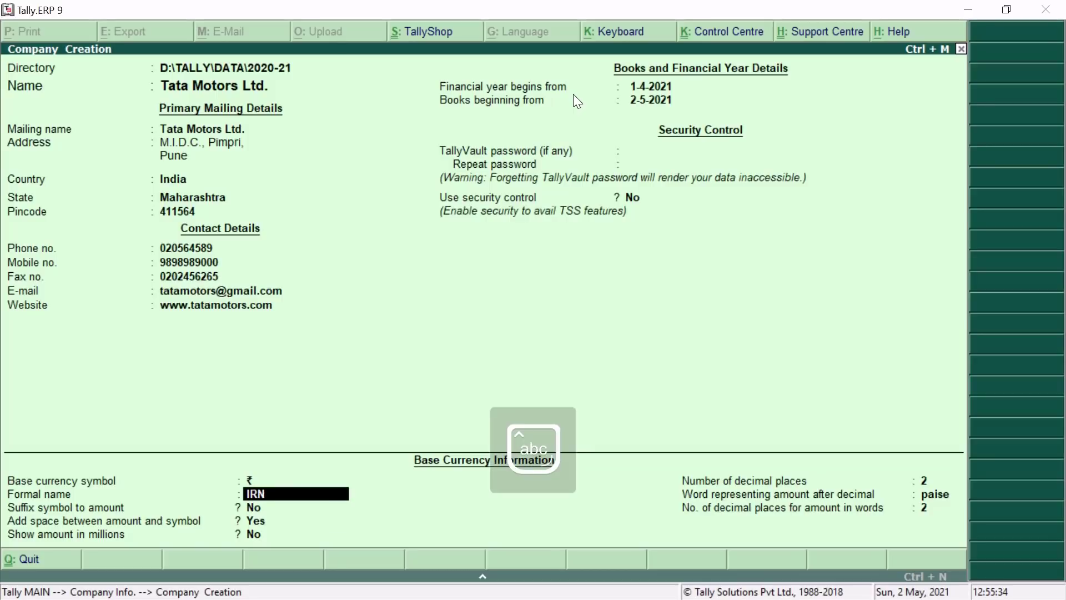
pyautogui.press('Return')
pyautogui.press('Up')
pyautogui.write('INR')
pyautogui.press('Return')
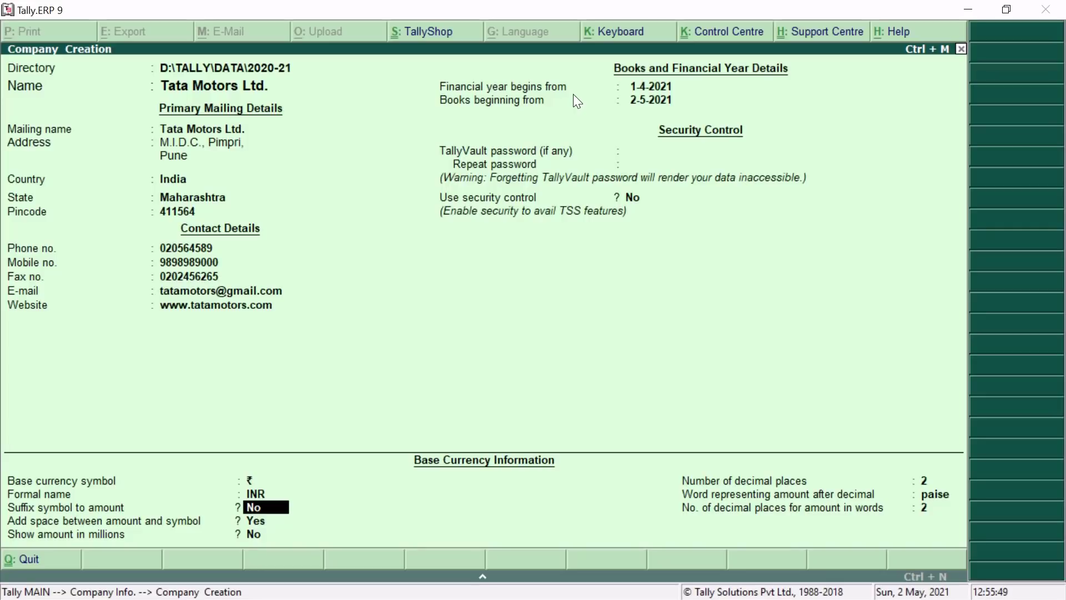
# Switch to the PowerPoint slide contrasting prefix ₹ 500 with suffix 500 $.
pyautogui.hotkey('alt', 'Tab')
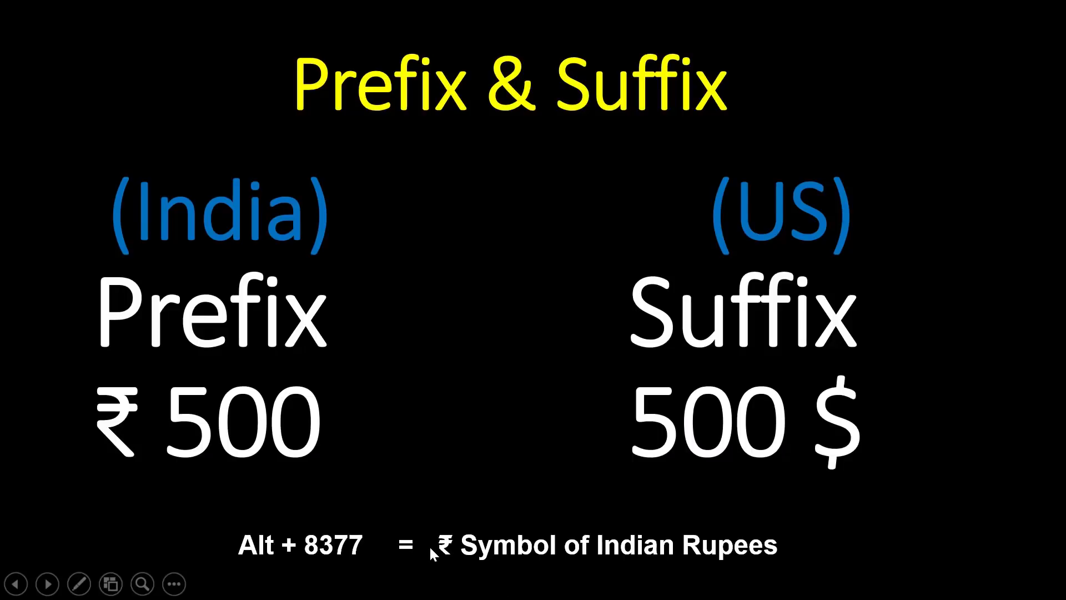
# Return from the slideshow to the Tata Motors Ltd. Company Creation form.
pyautogui.hotkey('alt', 'Tab')
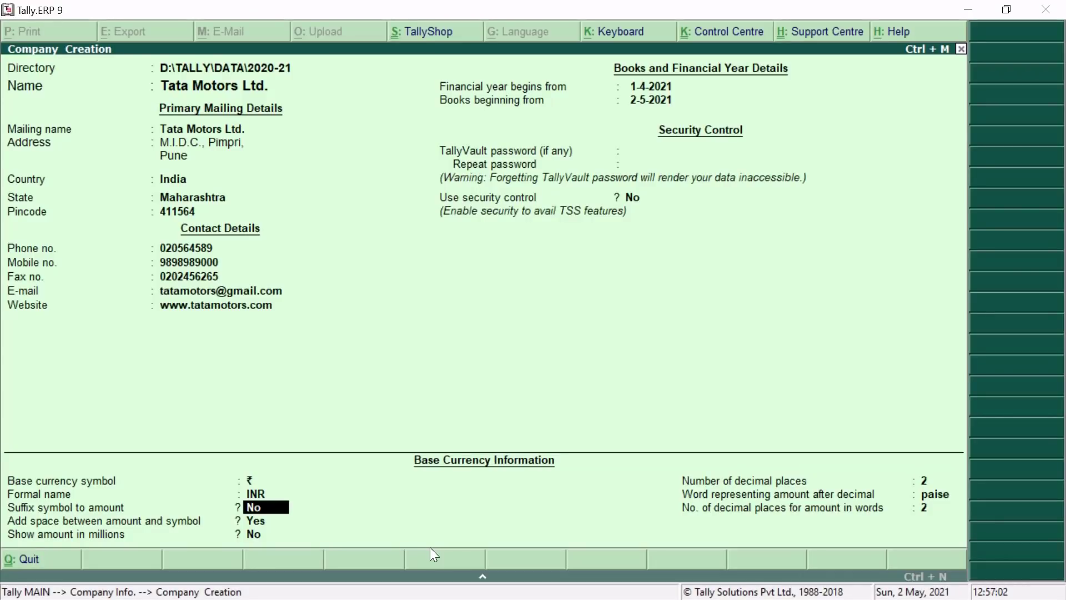
# Keep Suffix symbol to amount at No and set space between amount and symbol to Yes.
pyautogui.press('Return')
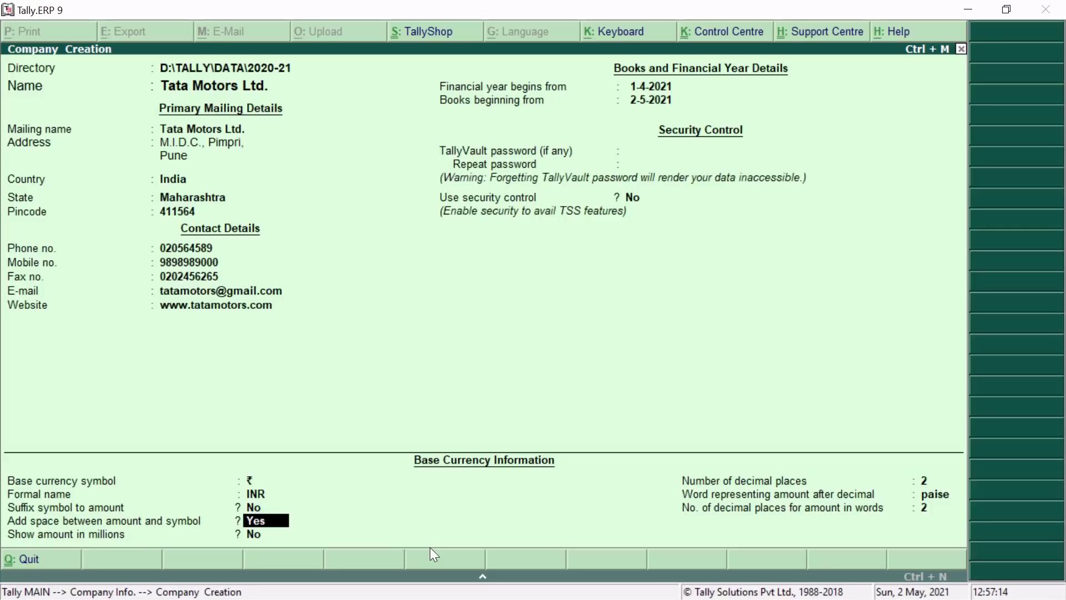
pyautogui.write('N')
pyautogui.press('BackSpace')
pyautogui.write('Y')
pyautogui.press('Return')
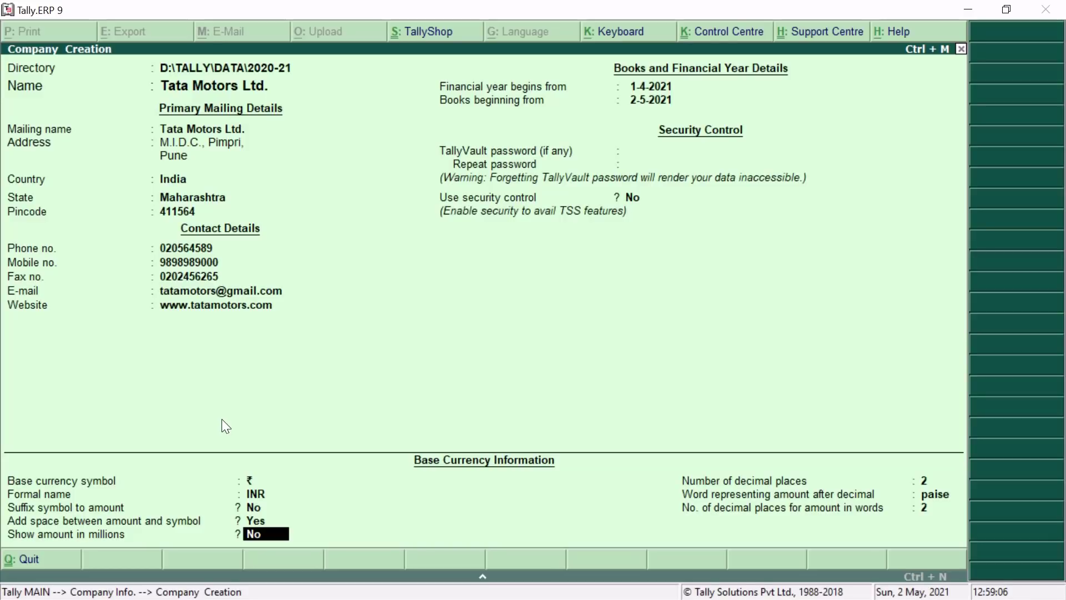
# Leave showing amounts in millions set to No.
pyautogui.press('Return')
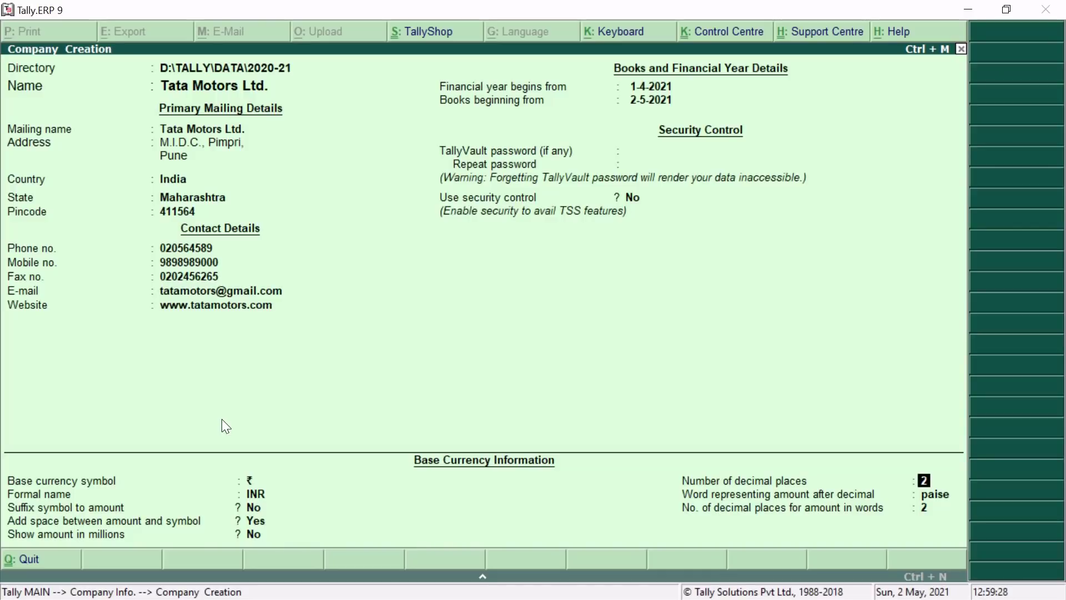
# Accept 2 decimal places, 'paise' after the decimal and 2 decimal places for amounts in words.
pyautogui.press('Return')
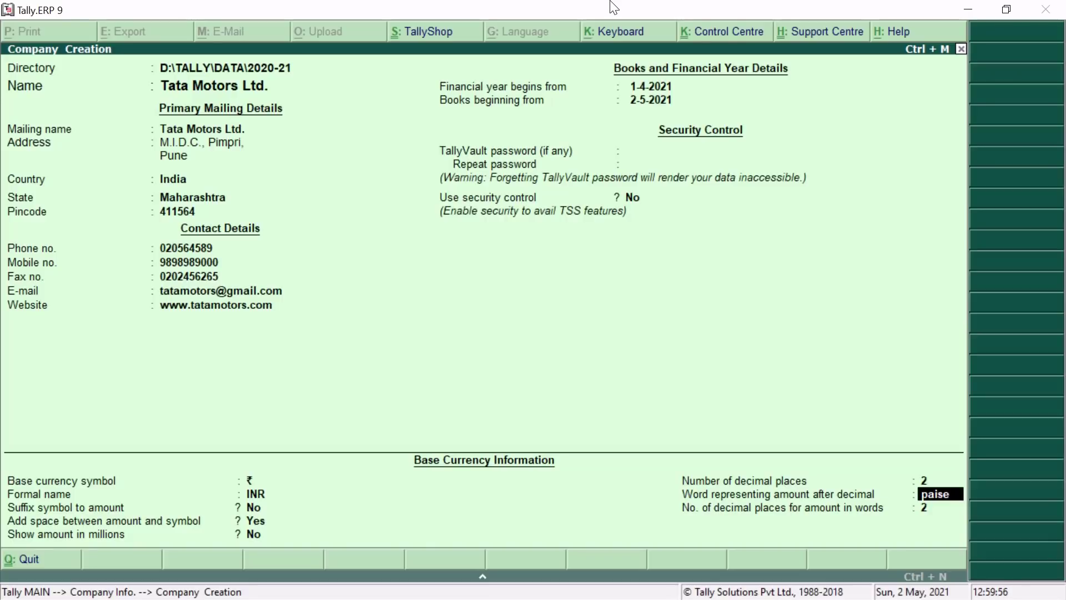
pyautogui.press('Return')
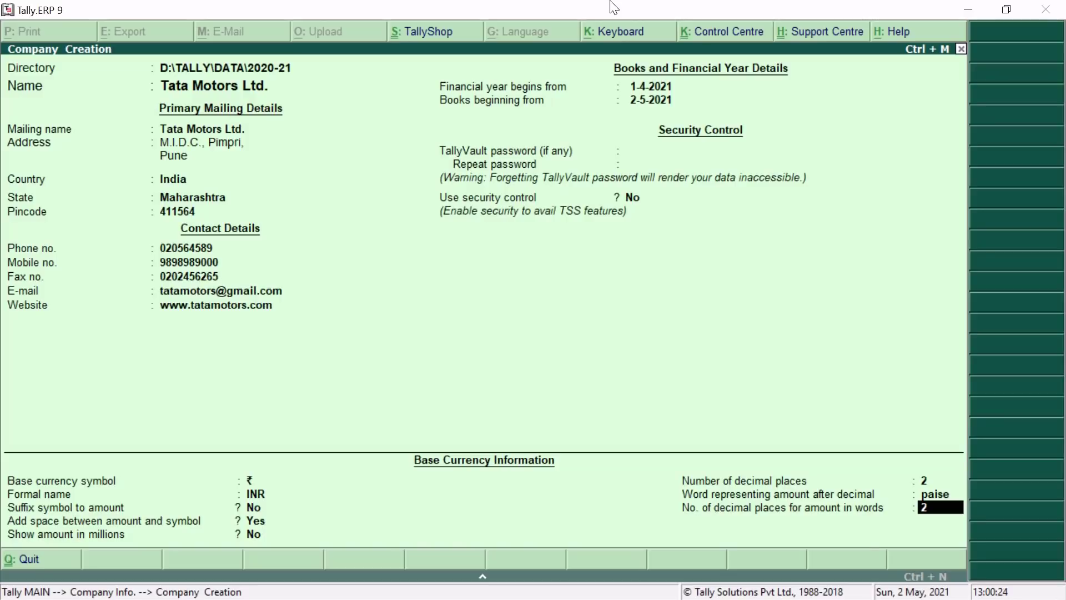
pyautogui.press('Return')
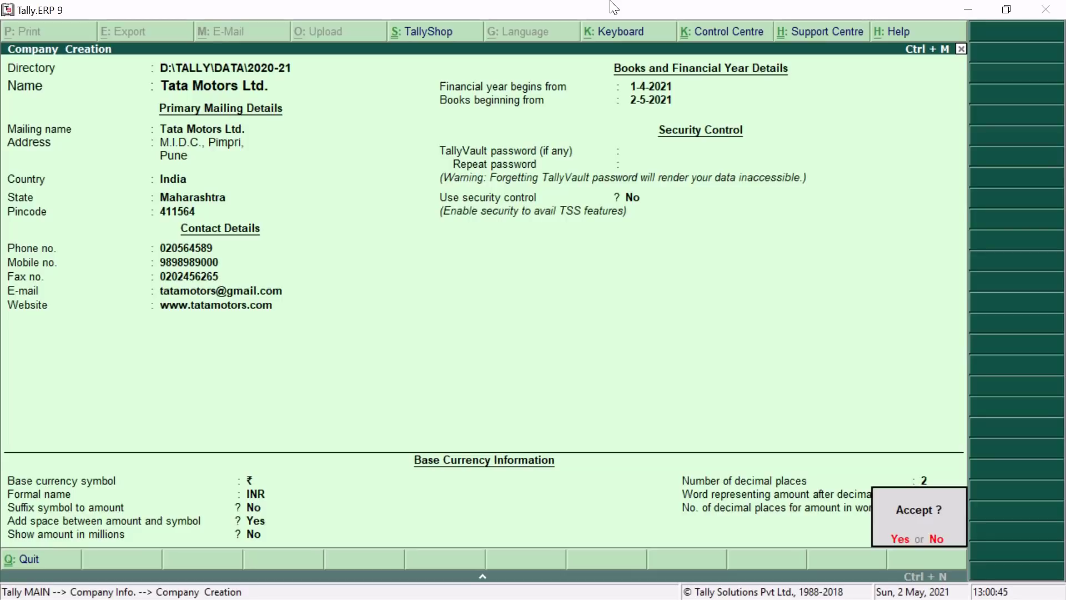
# Answer Yes to Accept? to create Tata Motors Ltd. for 1-4-2021 to 31-3-2022.
pyautogui.press('Return')
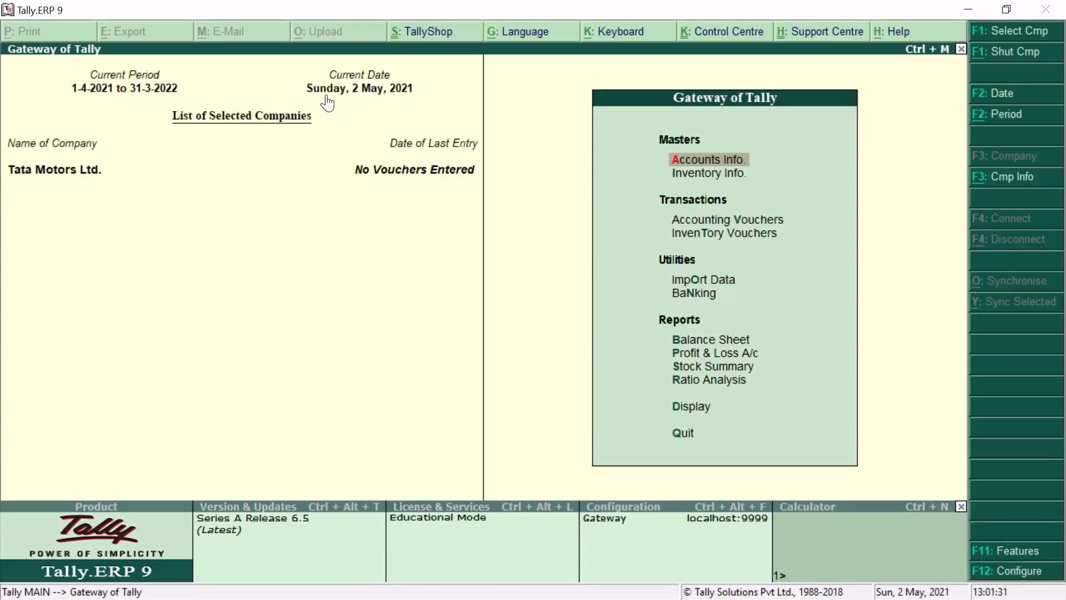
pyautogui.press('Down')
pyautogui.press('Down')
pyautogui.press('Down')
pyautogui.press('Down')
pyautogui.press('Down')
pyautogui.press('Down')
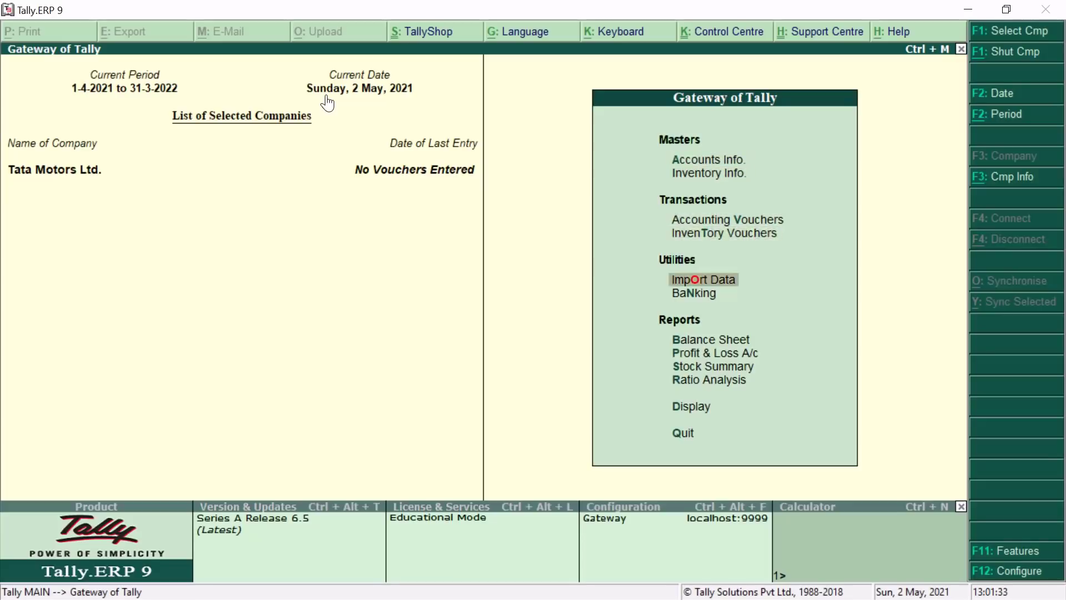
pyautogui.press('Down')
pyautogui.press('Down')
pyautogui.press('Down')
pyautogui.press('Down')
pyautogui.press('Down')
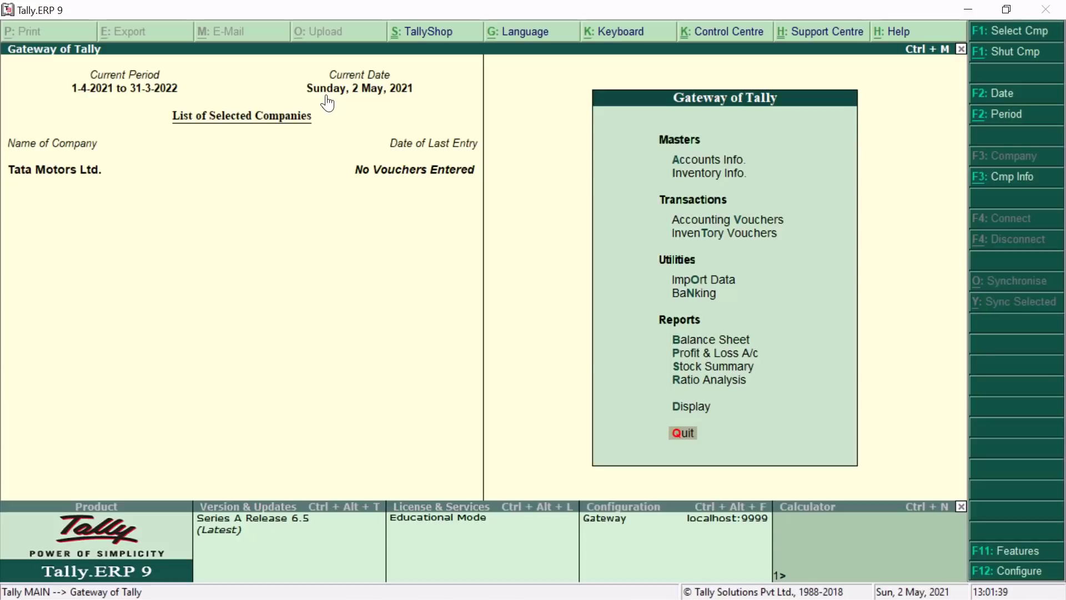
pyautogui.press('Return')
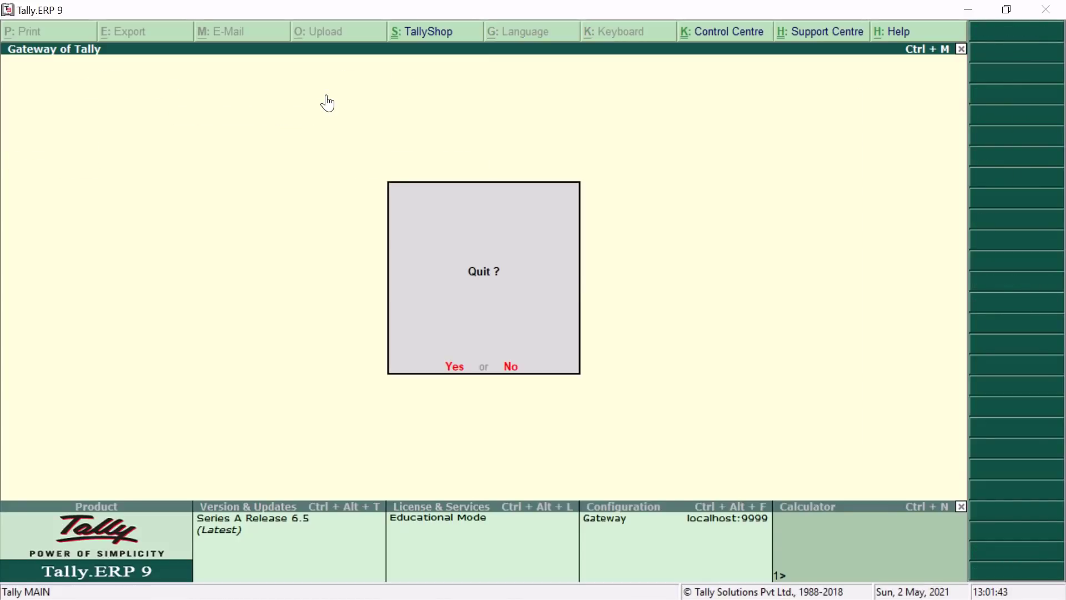
pyautogui.press('Escape')
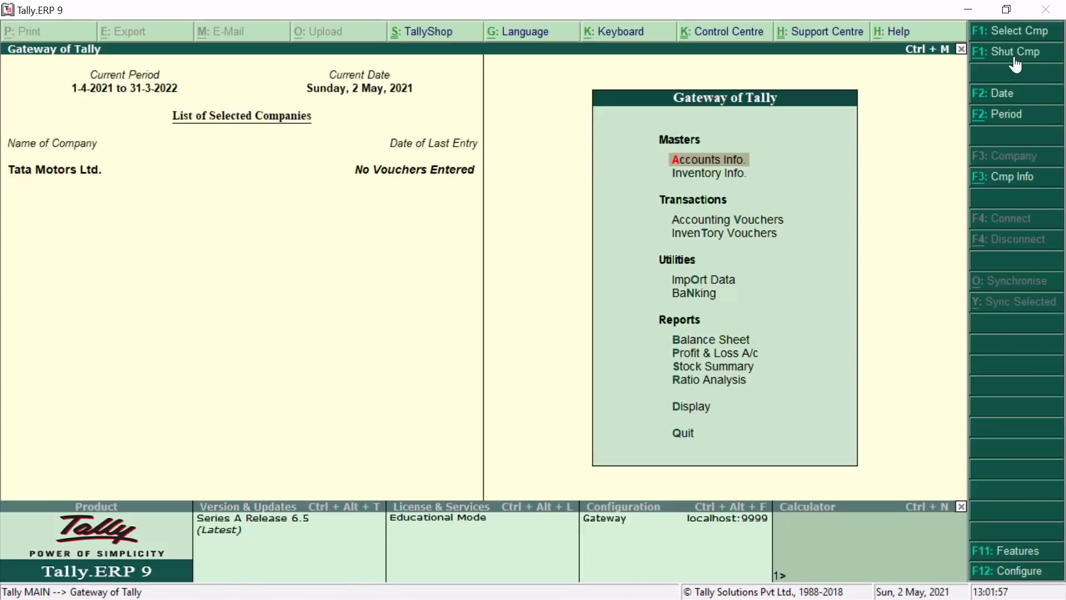
# Load Tata Motors Ltd. from the Select Company list.
pyautogui.click(999, 34)
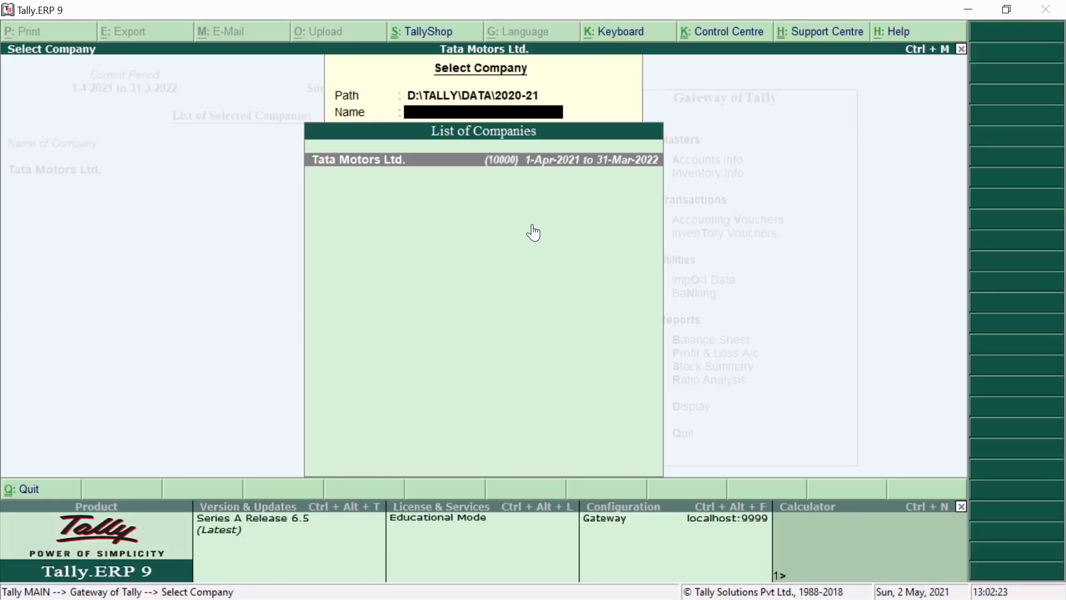
pyautogui.press('Return')
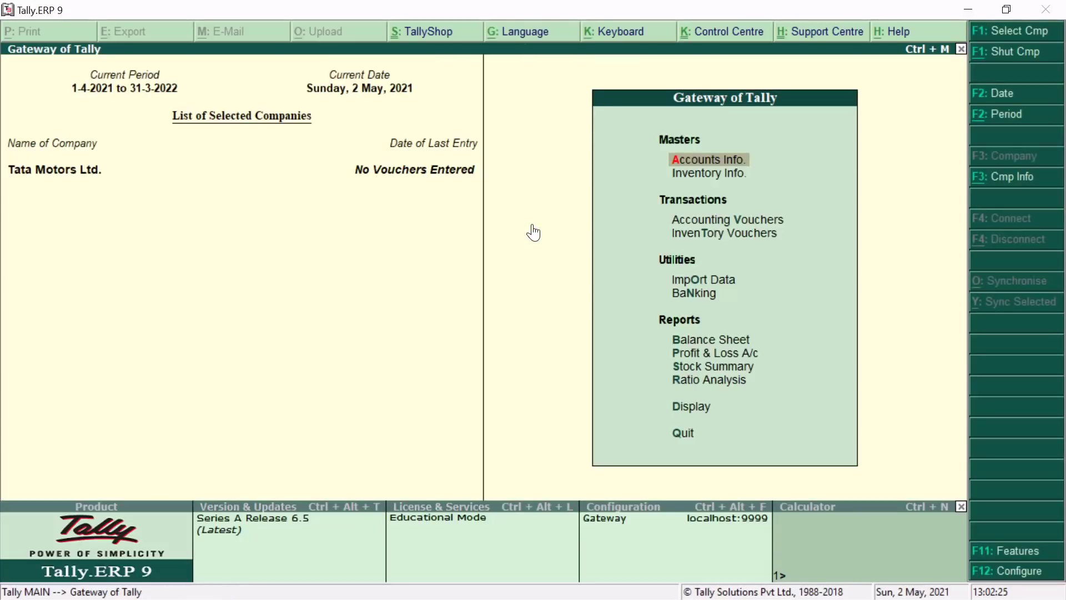
pyautogui.click(1013, 29)
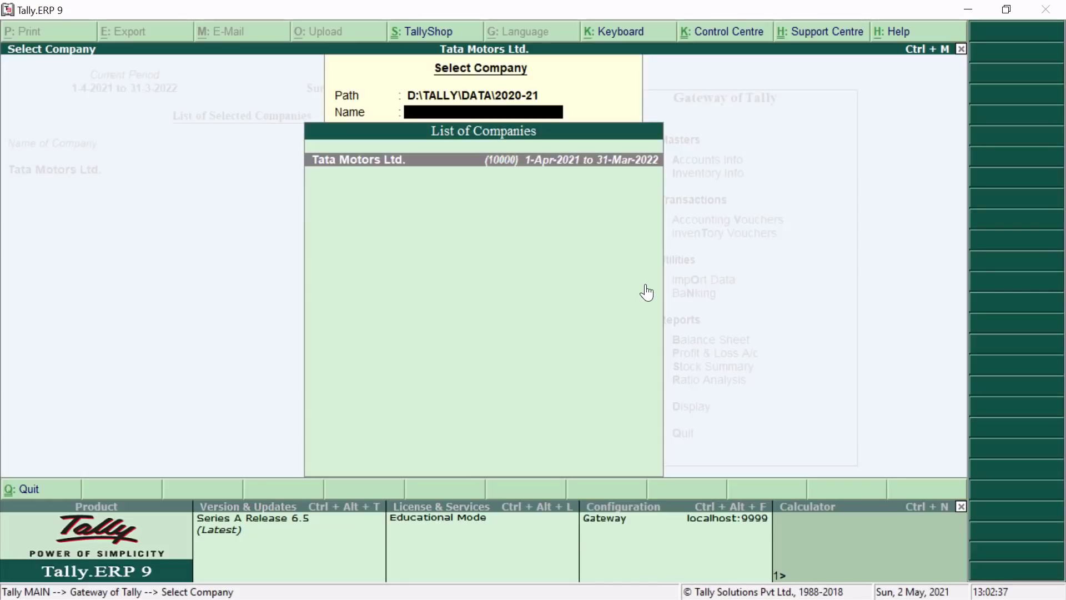
pyautogui.press('Return')
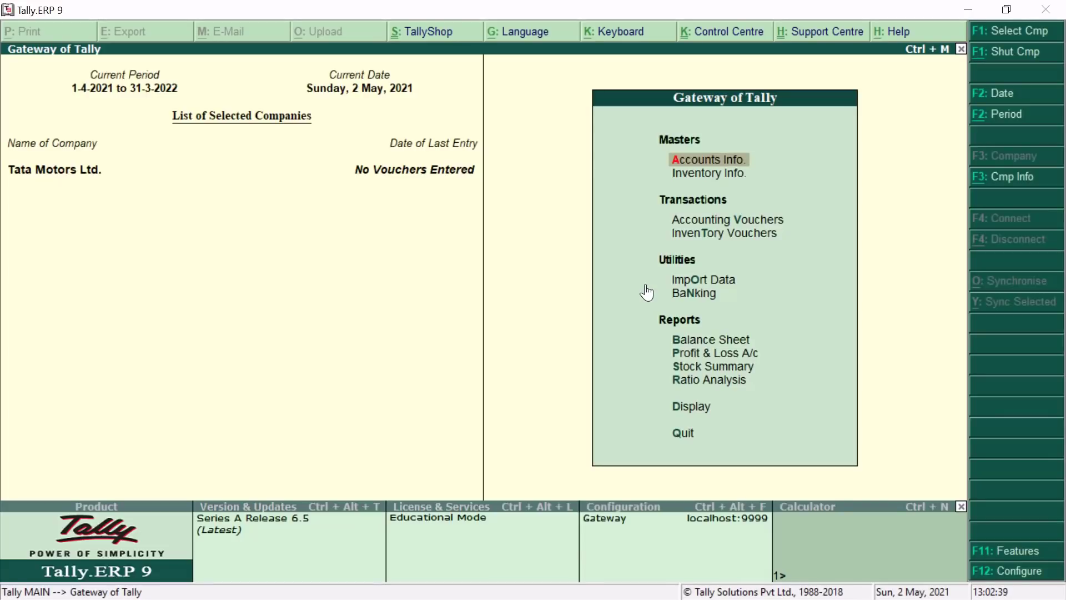
# Choose Quit from the Gateway of Tally menu to exit Tally.
pyautogui.press('Down')
pyautogui.press('Down')
pyautogui.press('Down')
pyautogui.press('Down')
pyautogui.press('Down')
pyautogui.press('Down')
pyautogui.press('Down')
pyautogui.press('Down')
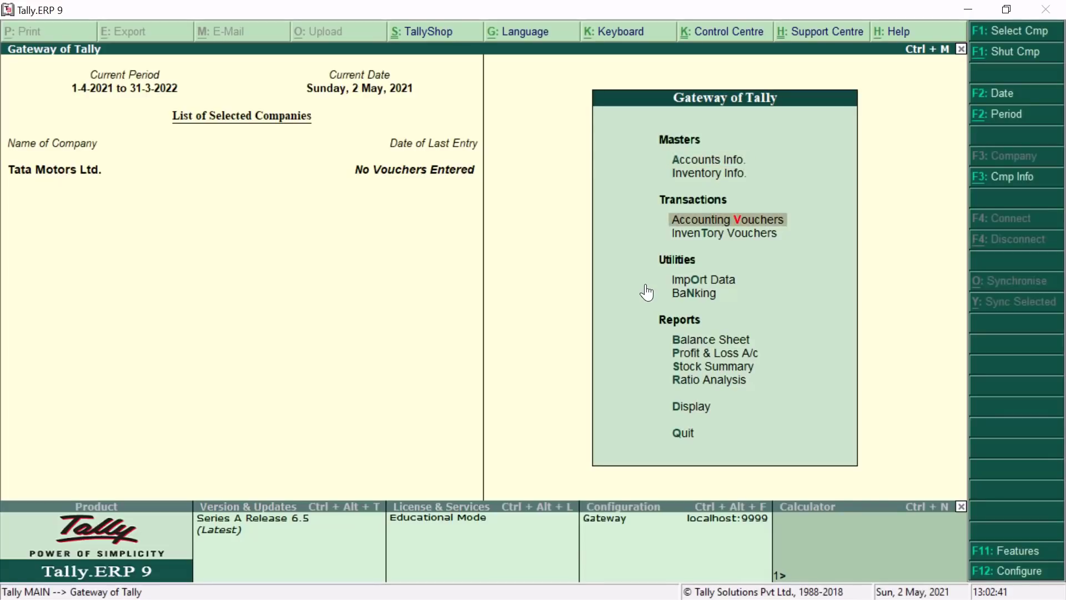
pyautogui.press('Down')
pyautogui.press('Down')
pyautogui.press('Down')
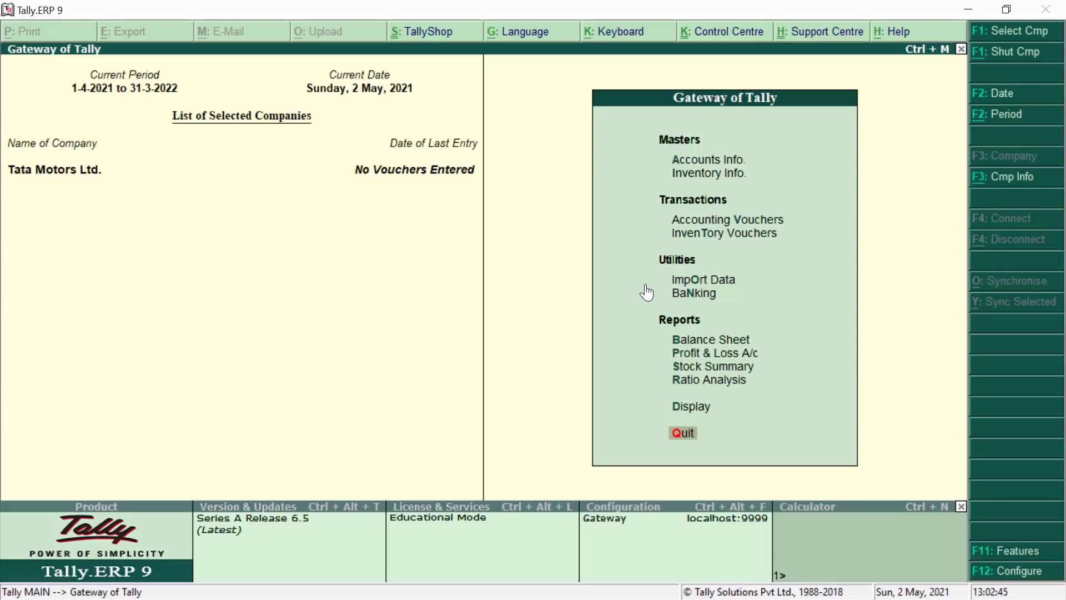
pyautogui.press('Return')
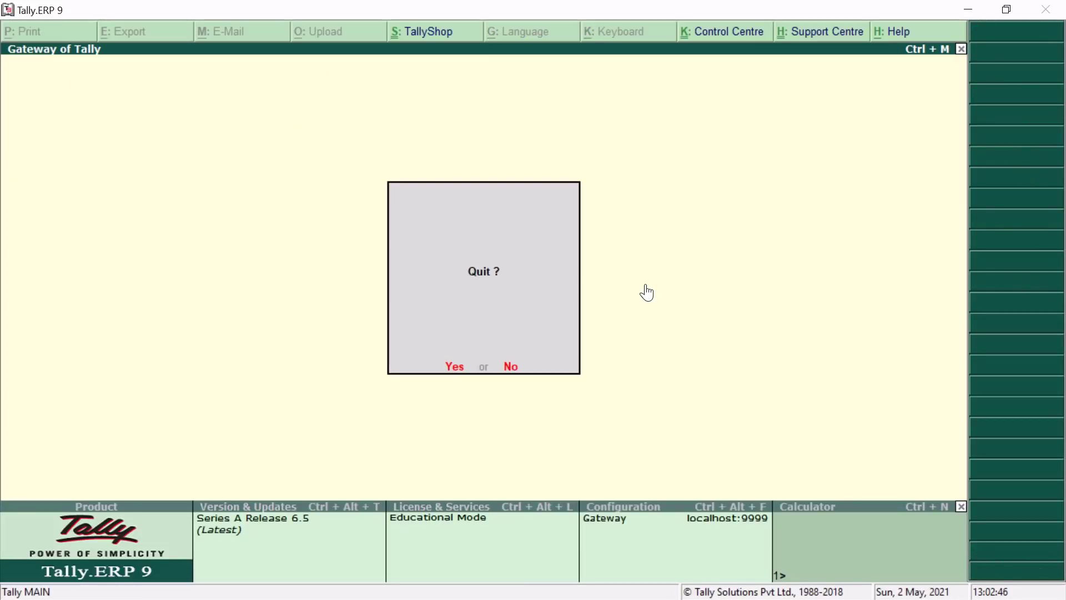